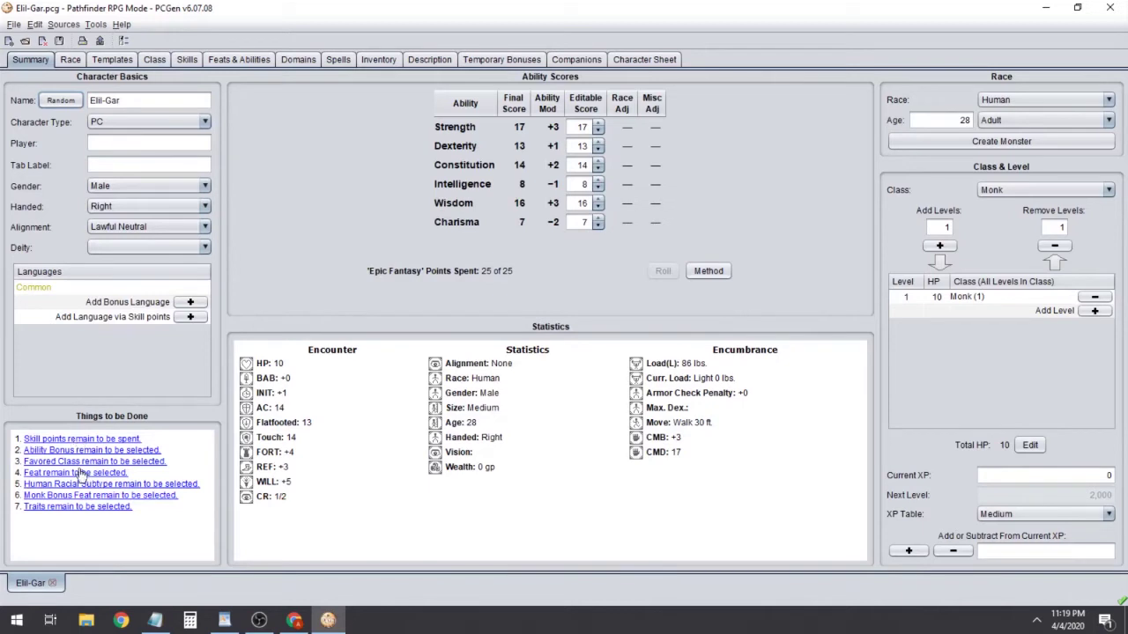
Put one rank each into Acrobatics, Climb, Perception and Sense Motive, leaving 0 skill points.
left_click(76, 440)
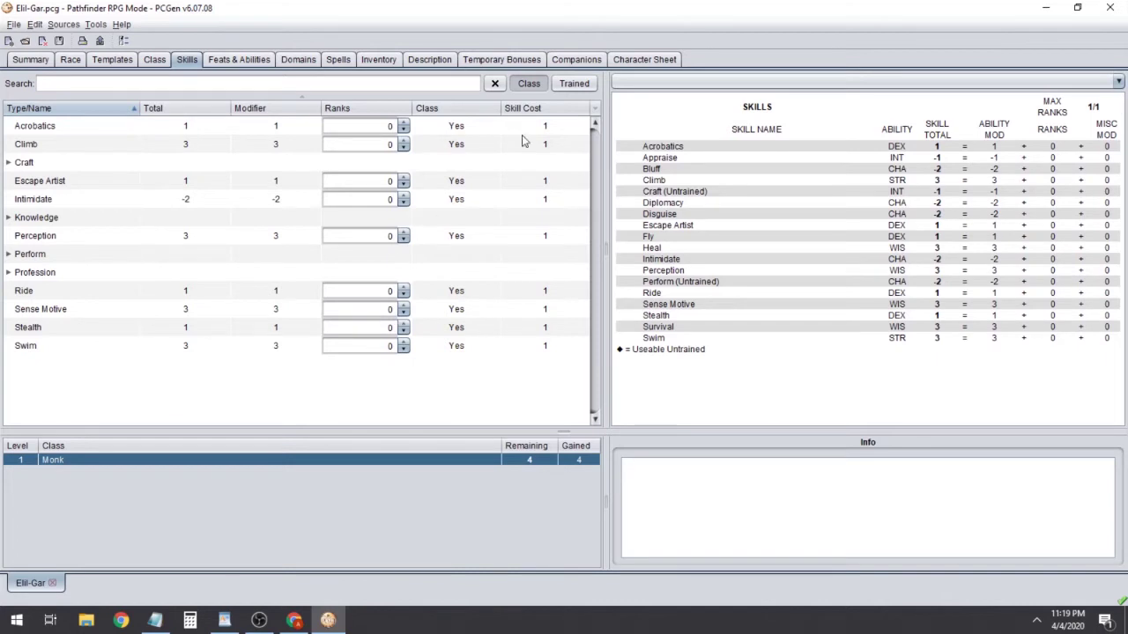
left_click(529, 84)
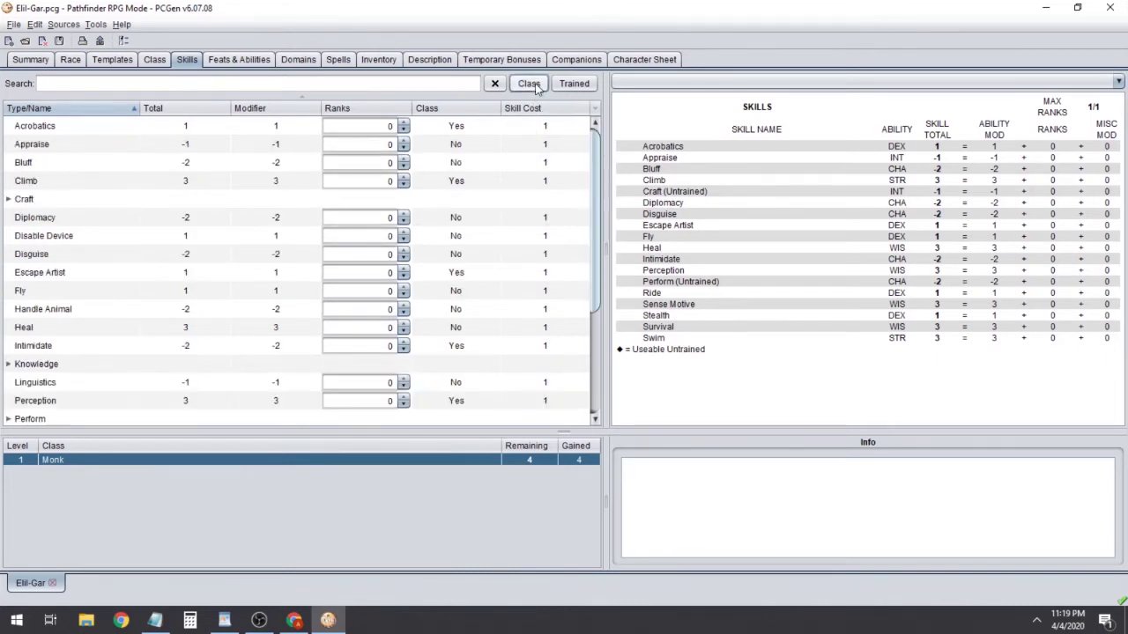
left_click(530, 84)
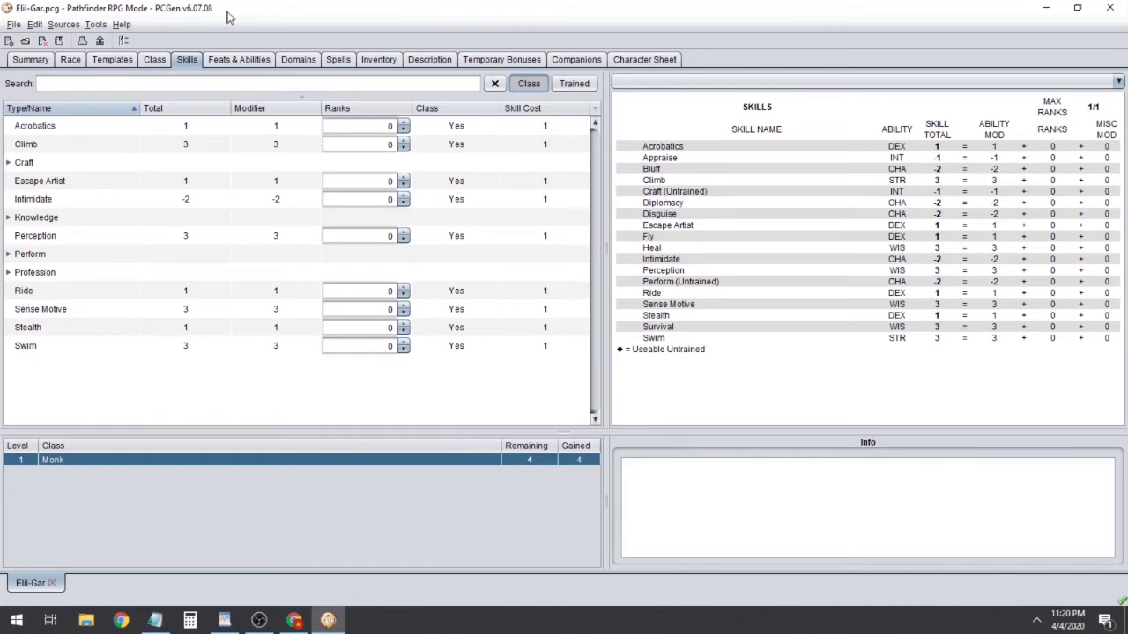
left_click(403, 126)
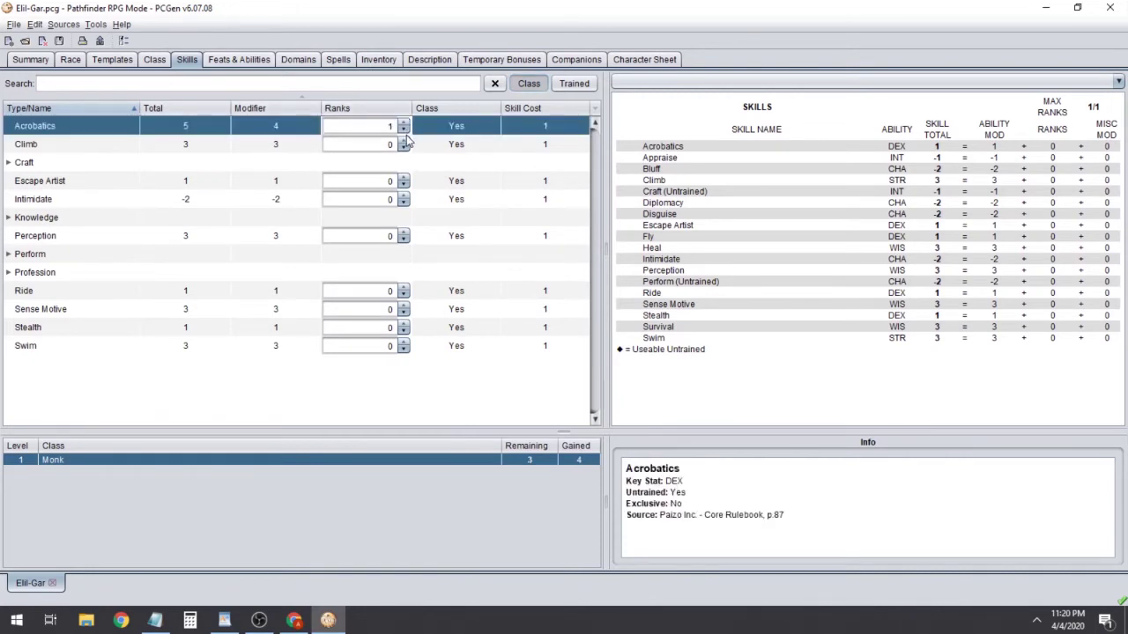
left_click(407, 146)
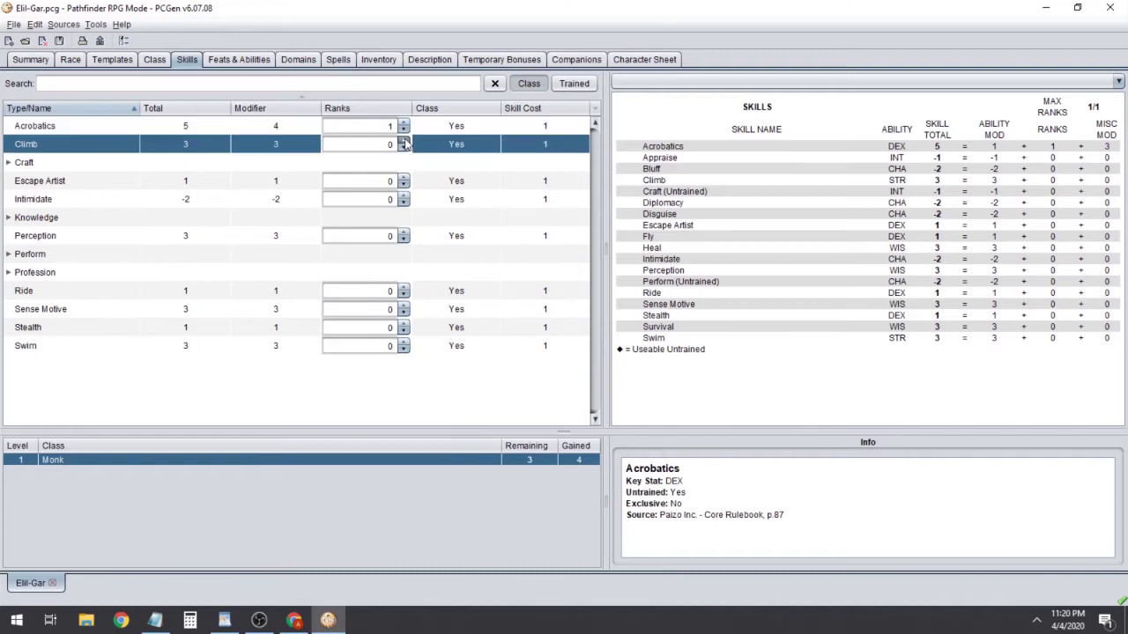
left_click(404, 235)
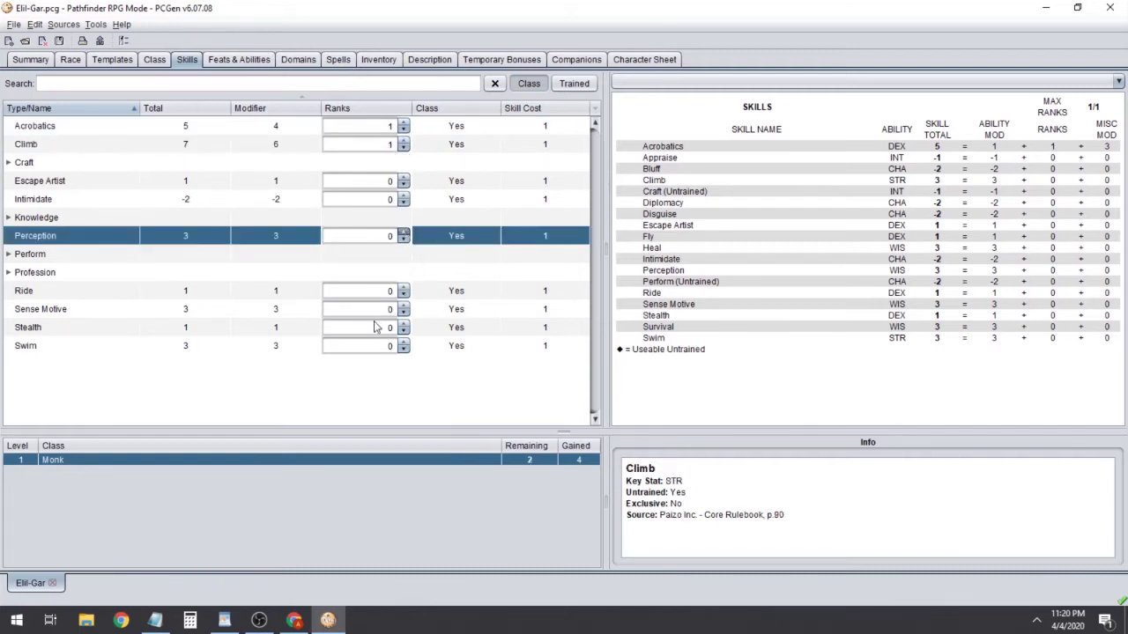
left_click(405, 307)
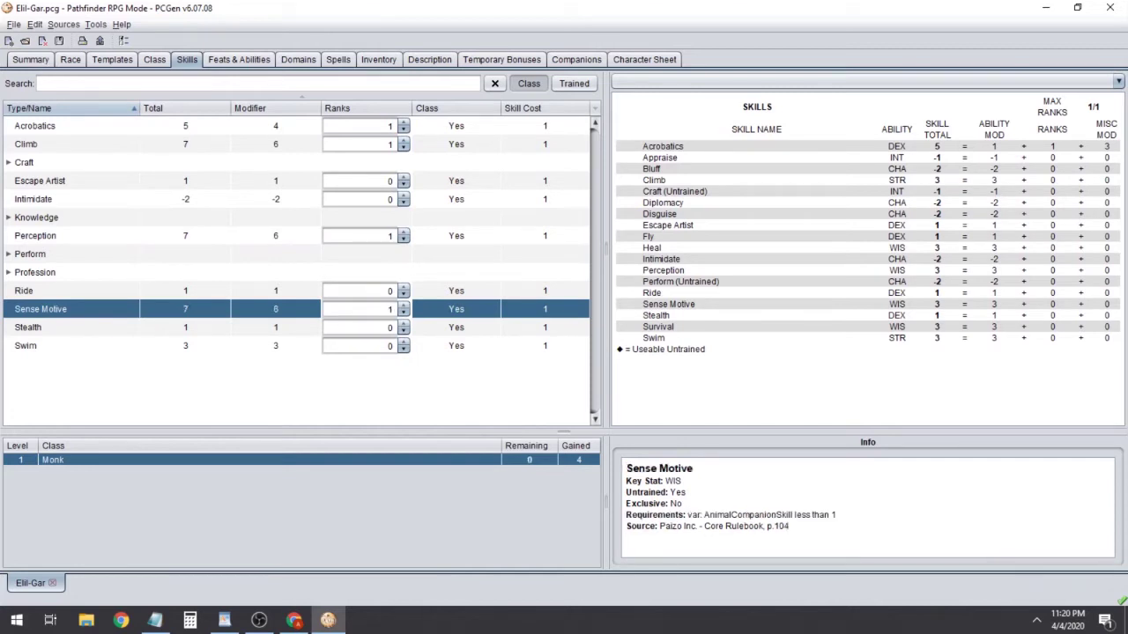
left_click(31, 60)
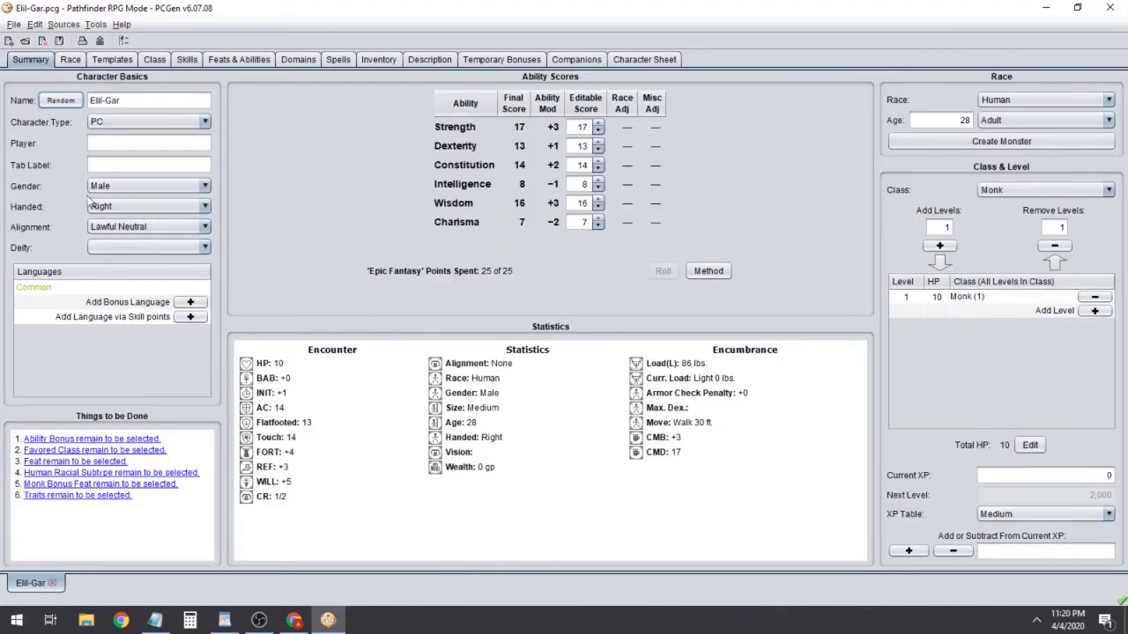
Choose +2 Strength as the human racial ability bonus.
left_click(96, 441)
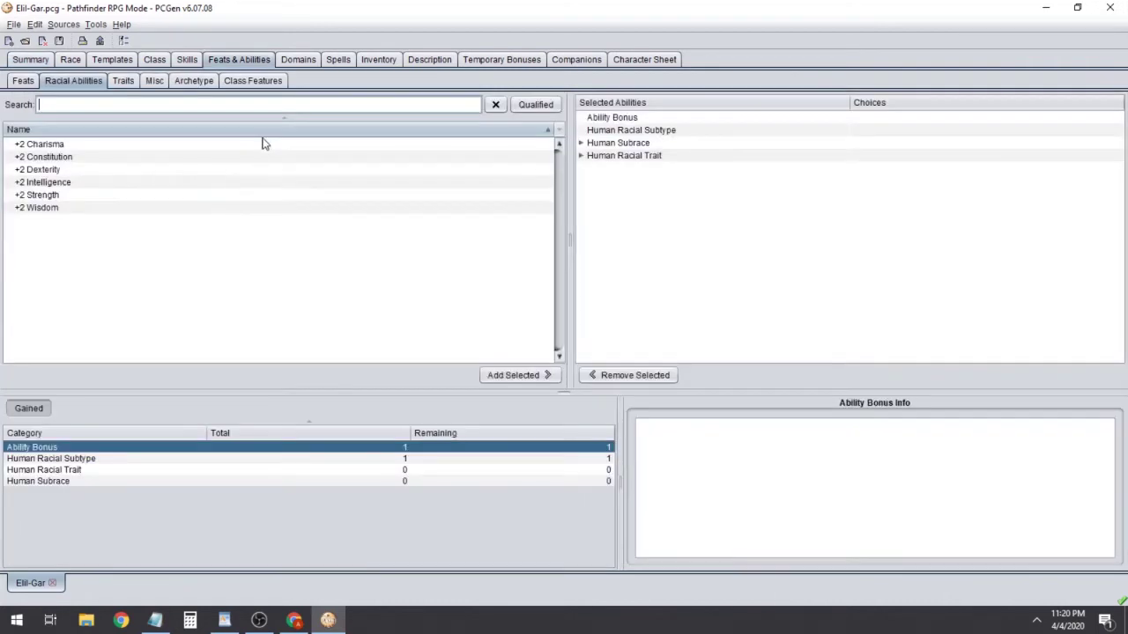
left_click(41, 196)
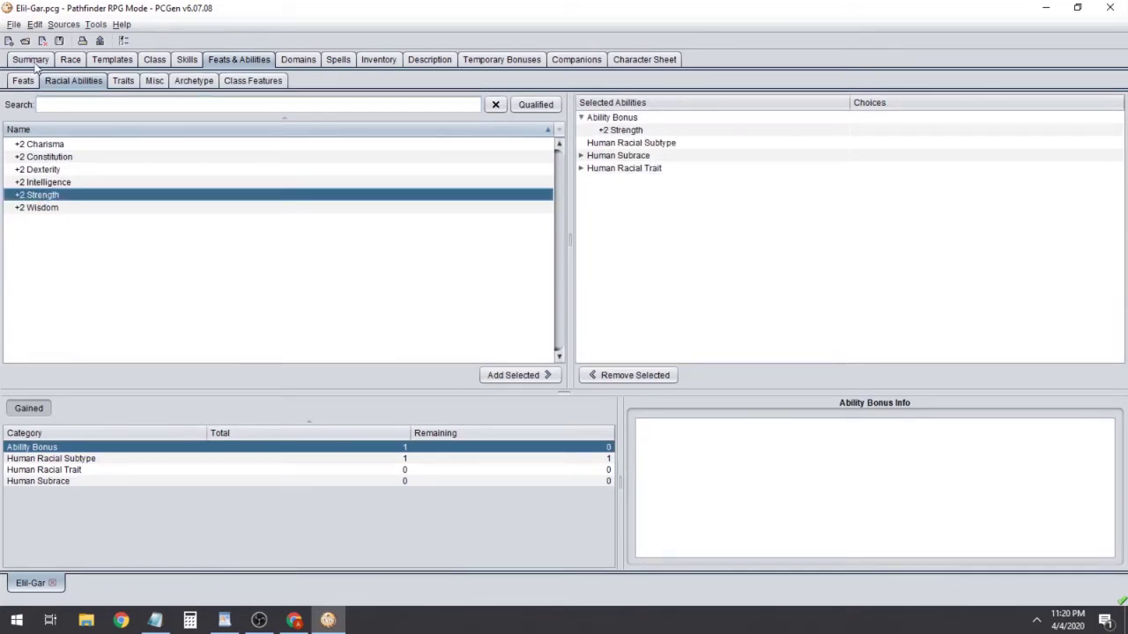
left_click(30, 60)
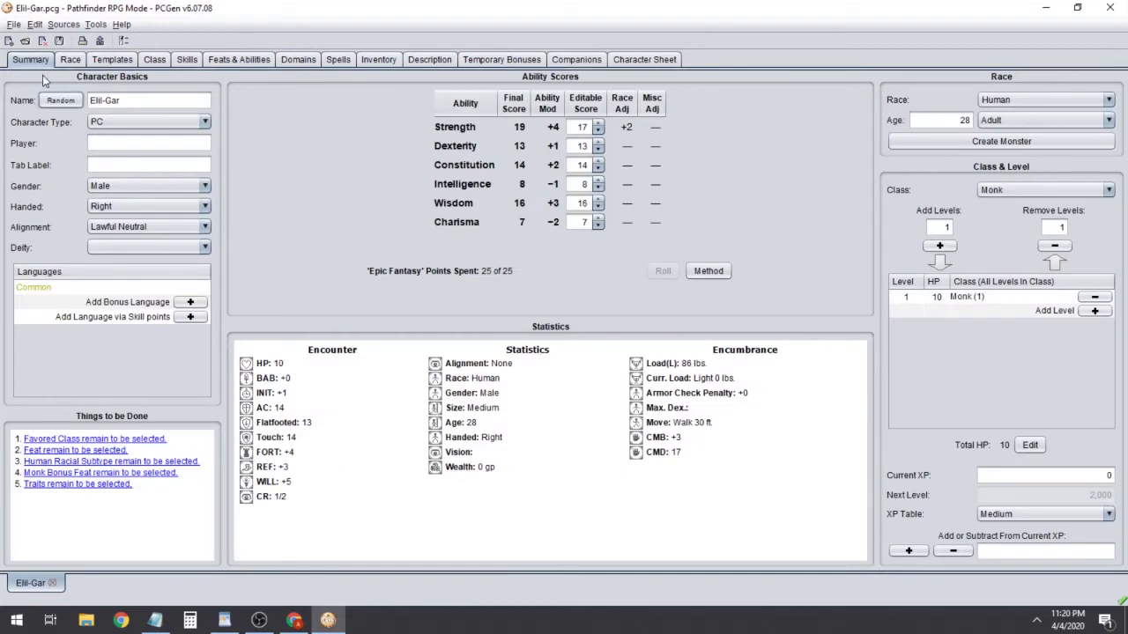
Make Monk the character's favored class.
left_click(66, 439)
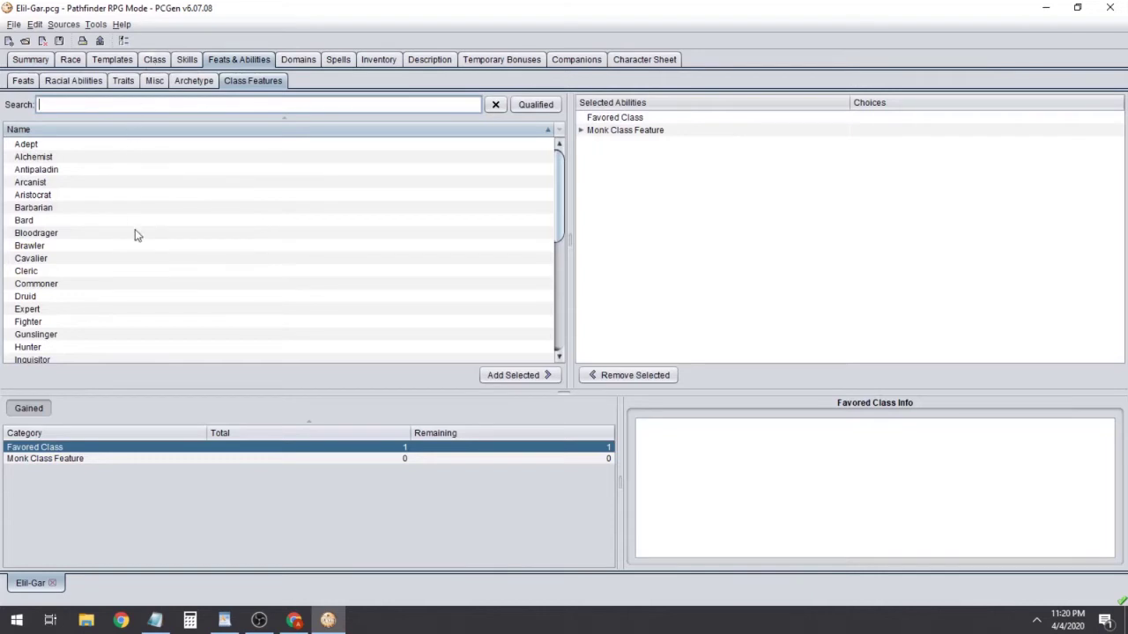
scroll(110, 240, "down", 2)
left_click(26, 322)
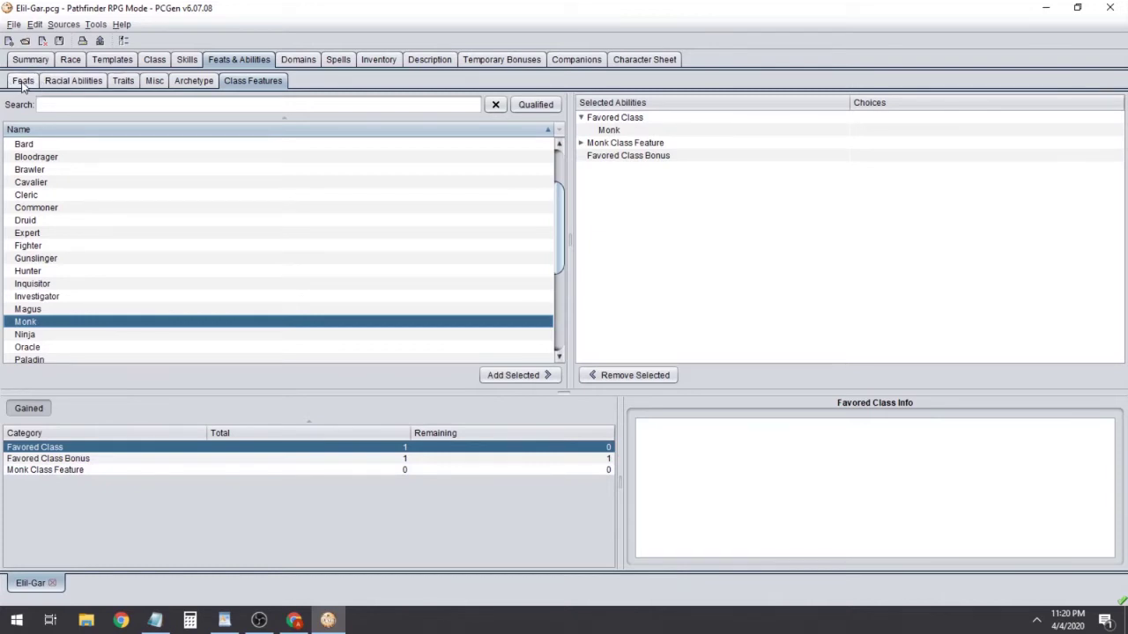
left_click(23, 82)
left_click(30, 59)
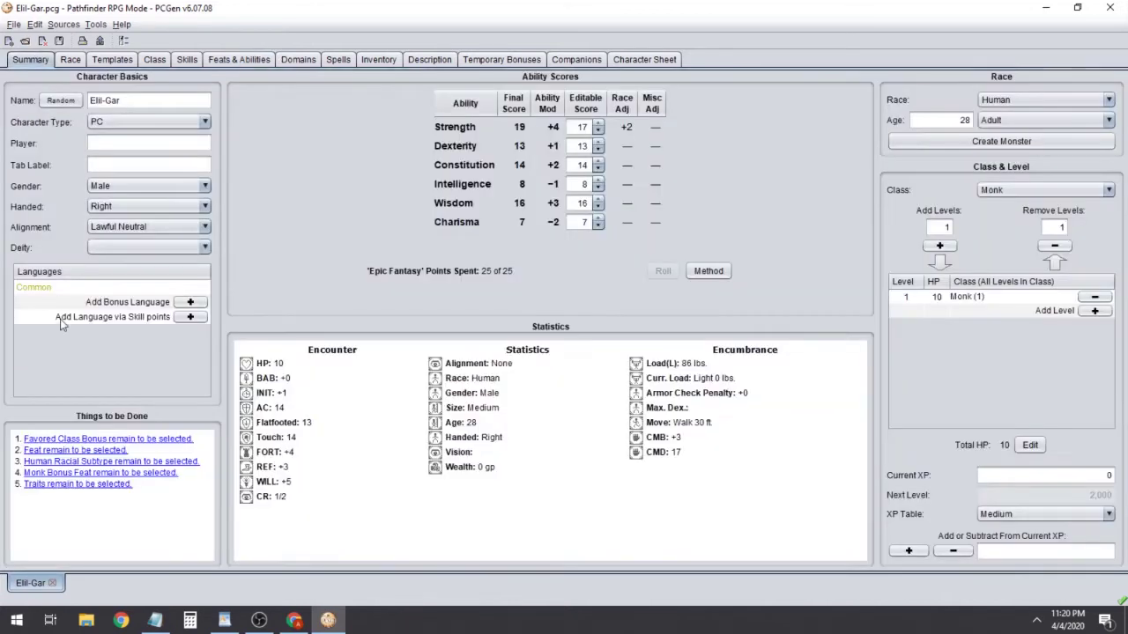
From the qualified favored class bonuses, add Bonus Ki for the Monk.
left_click(95, 439)
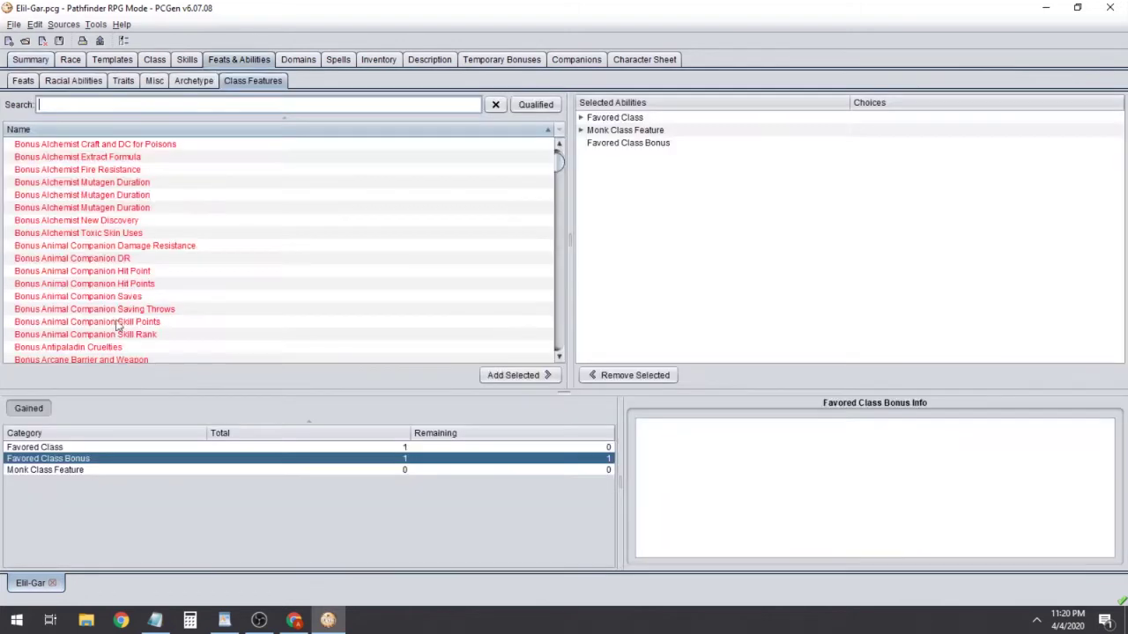
left_click(535, 105)
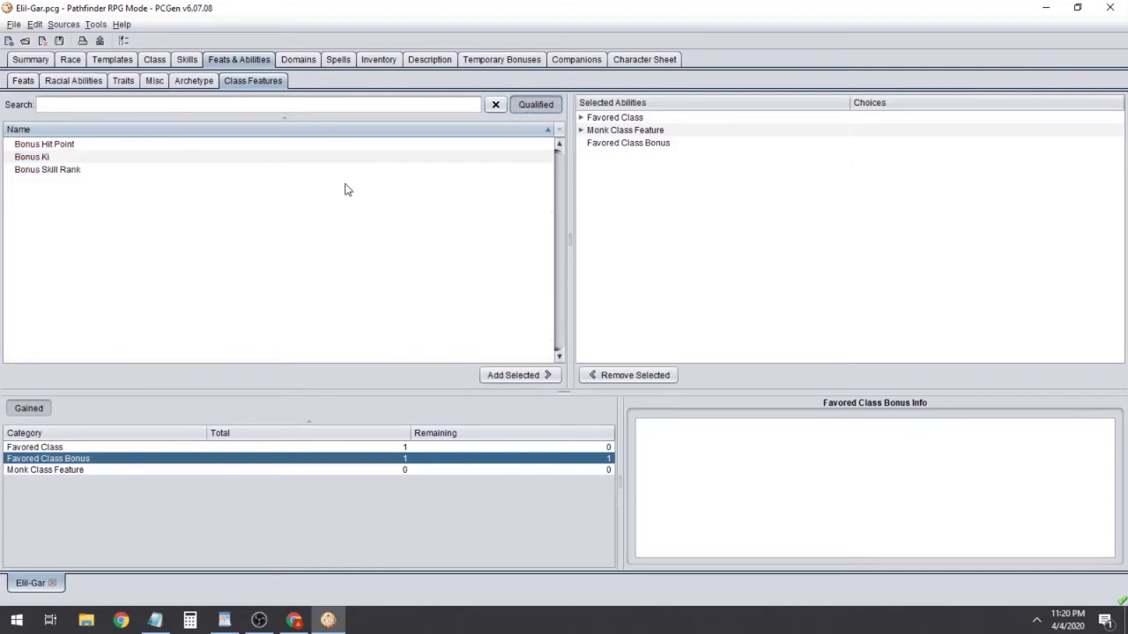
left_click(33, 158)
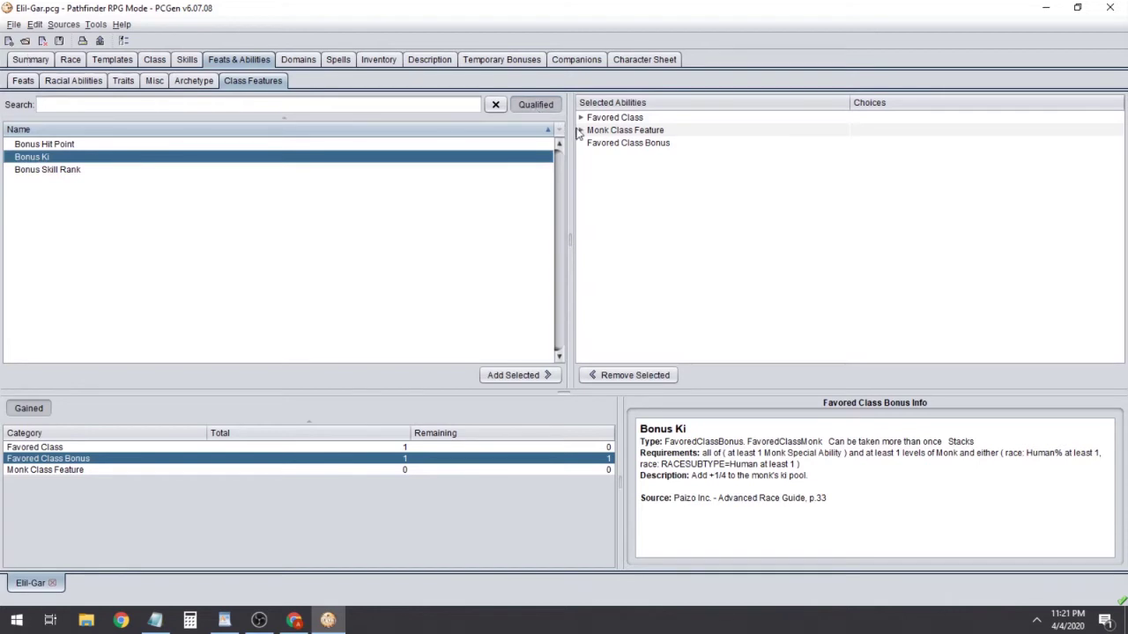
left_click(506, 377)
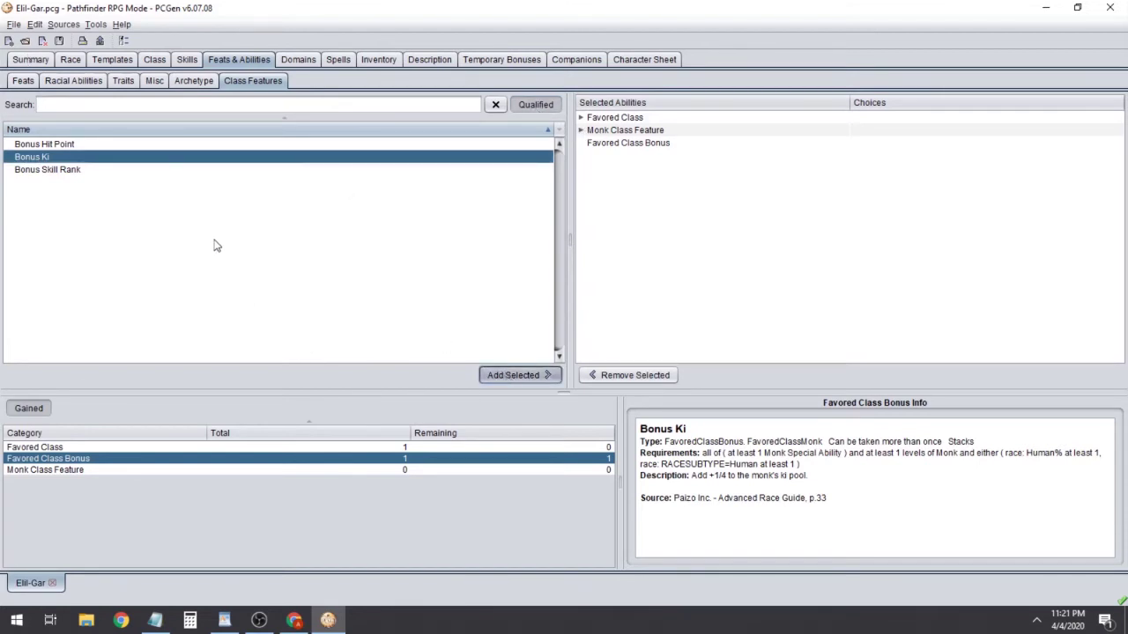
left_click(31, 60)
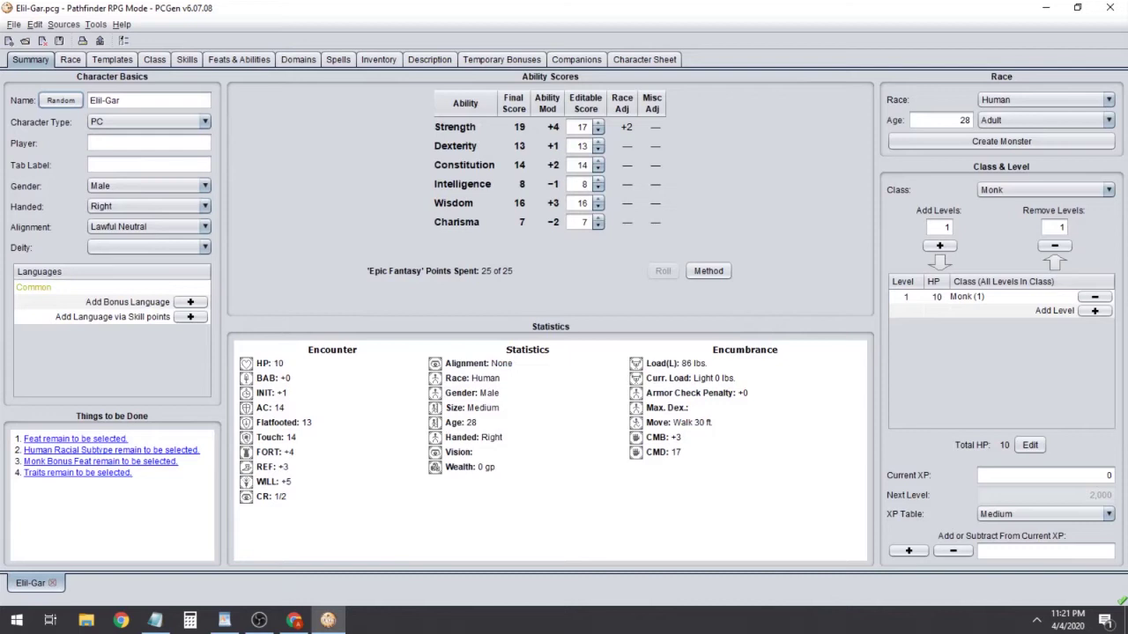
Search the feats for 'combat' and add Combat Reflexes.
key("alt+Tab")
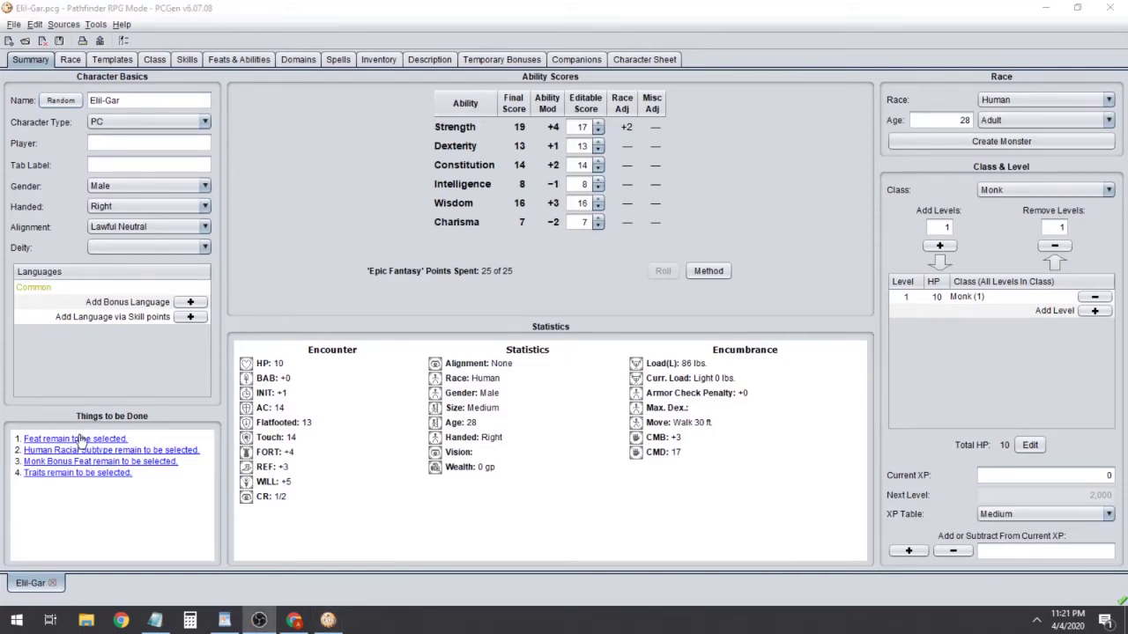
key("alt+Tab")
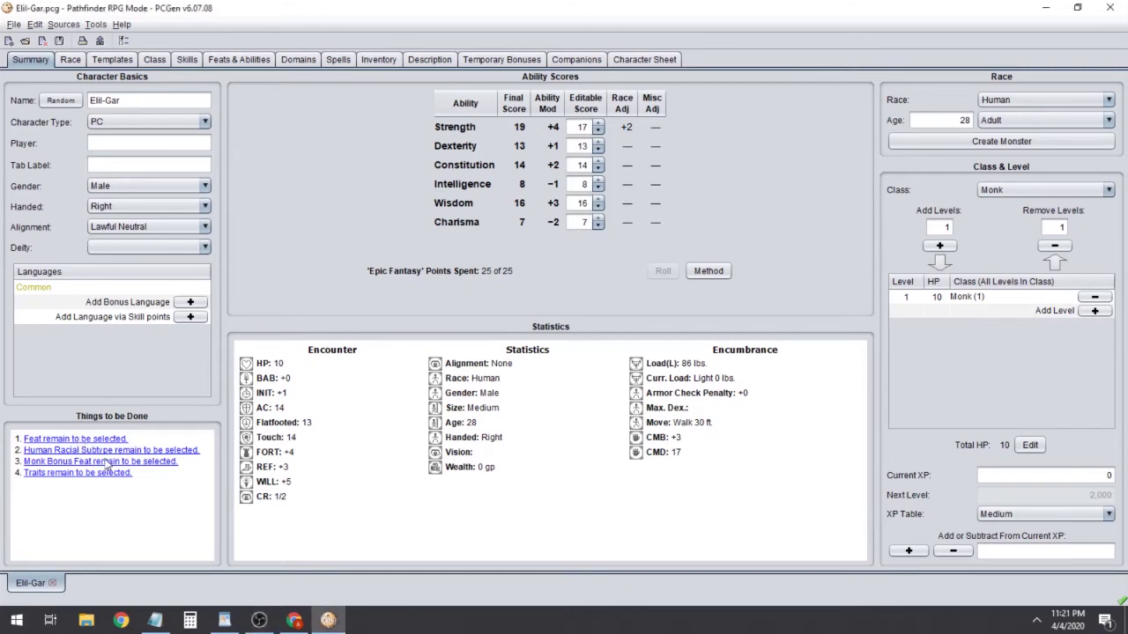
left_click(106, 463)
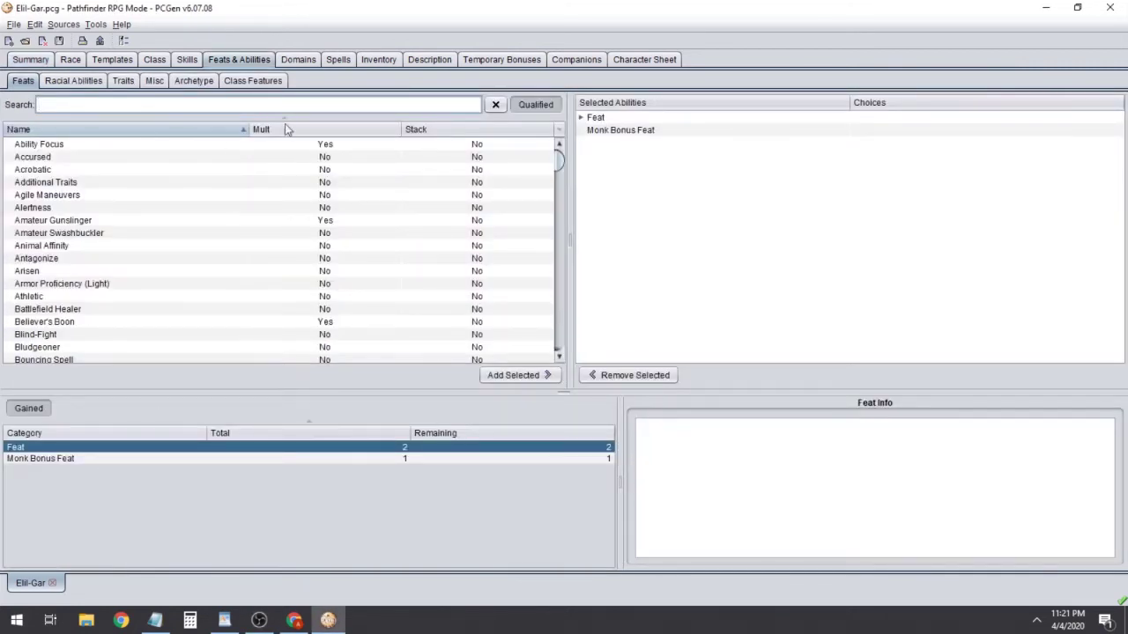
left_click(559, 183)
left_click_drag(558, 183, 538, 150)
type("c")
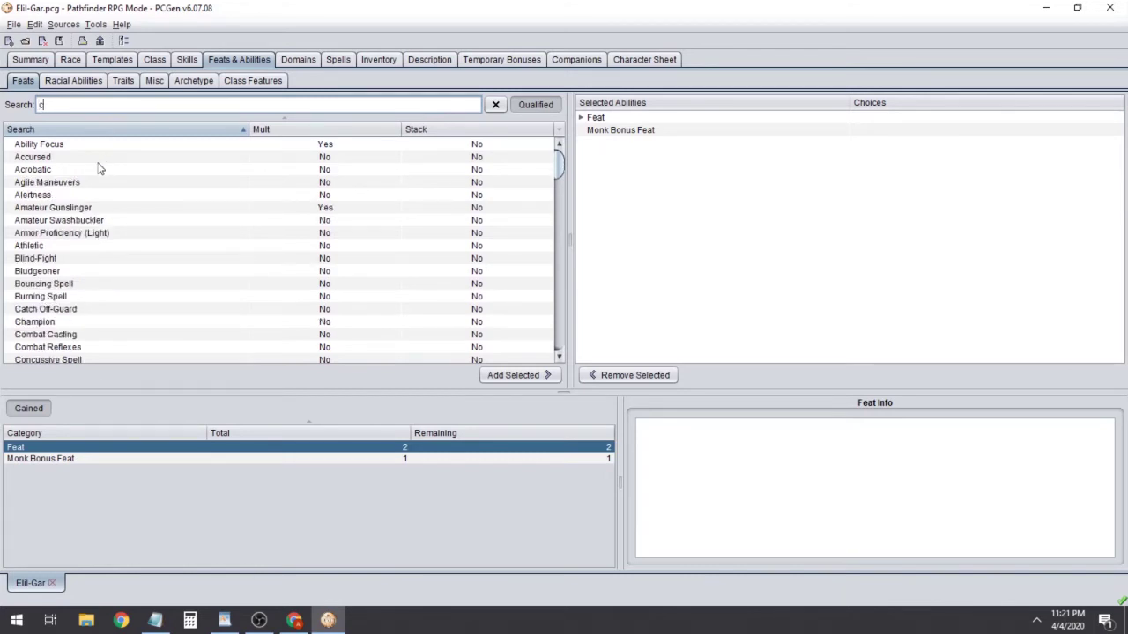
type("ombat")
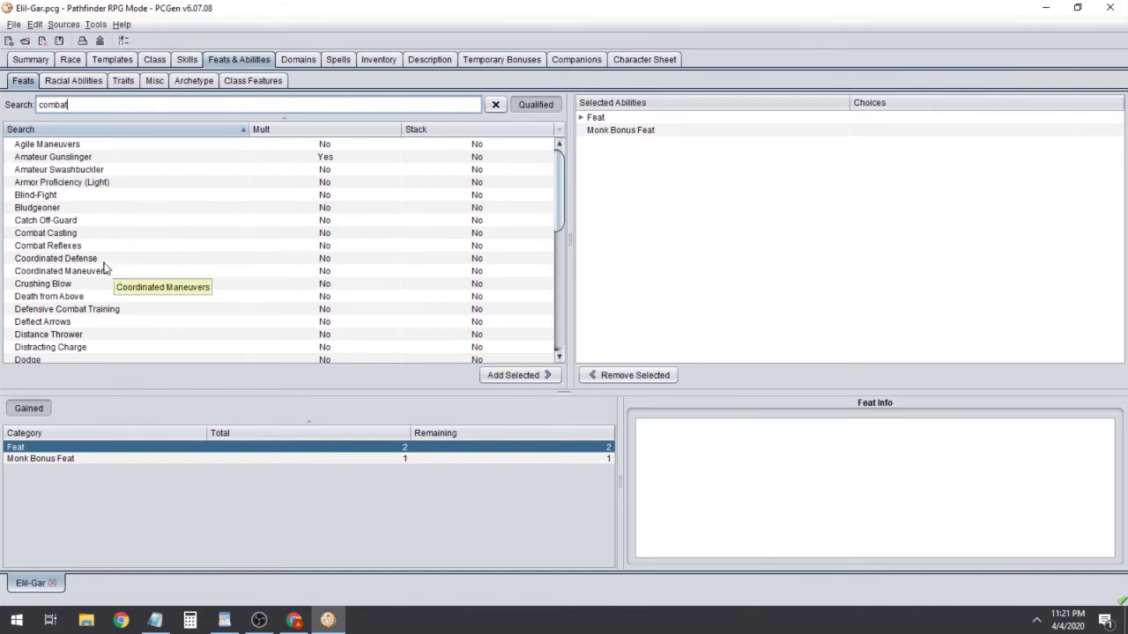
left_click(74, 246)
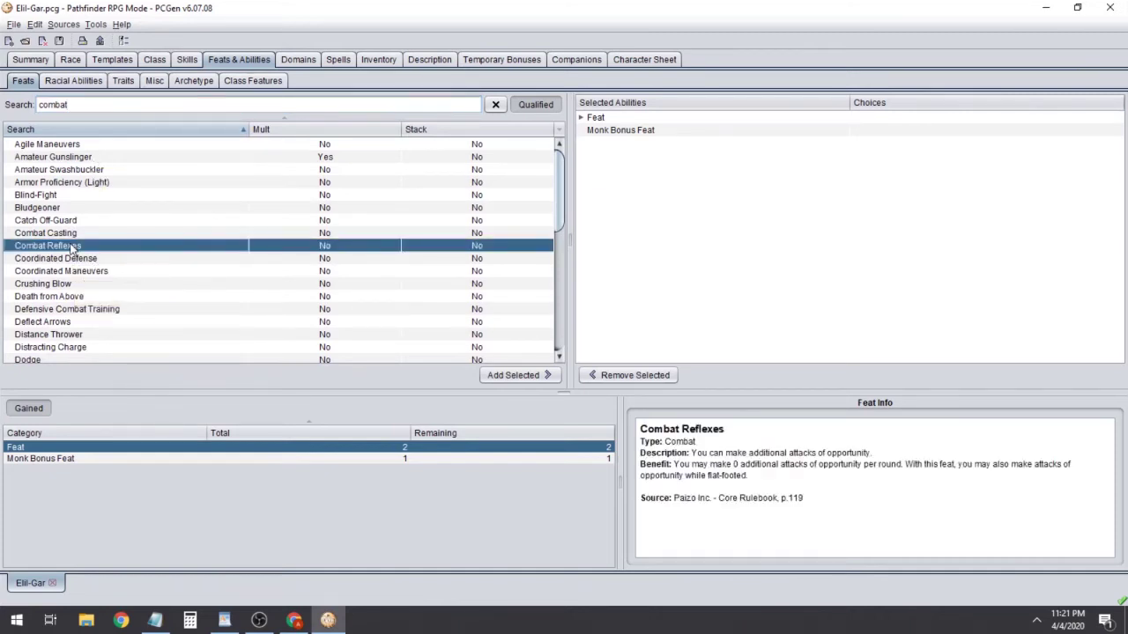
left_click(520, 375)
Search the feats for 'dodge' and add the Dodge feat.
double_click(222, 111)
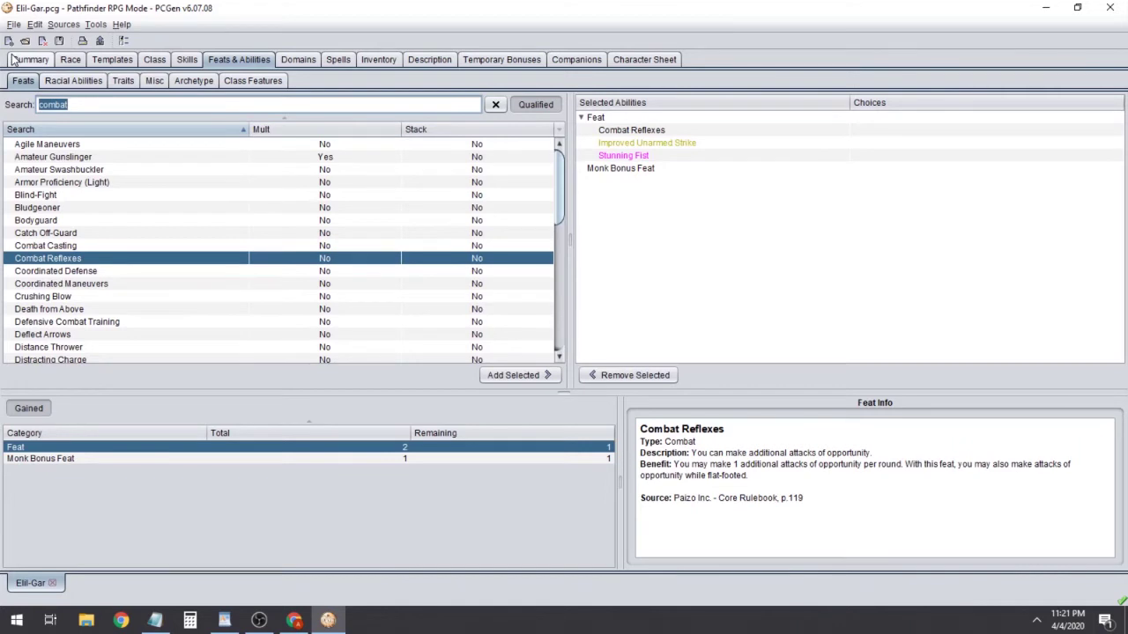
type("dodge")
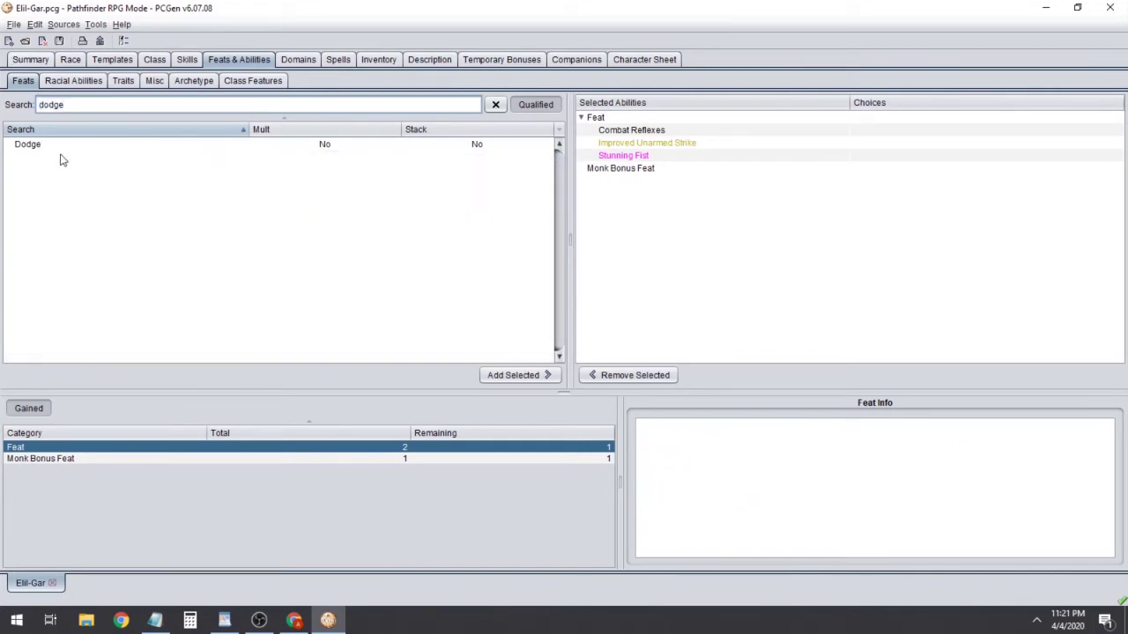
left_click(31, 145)
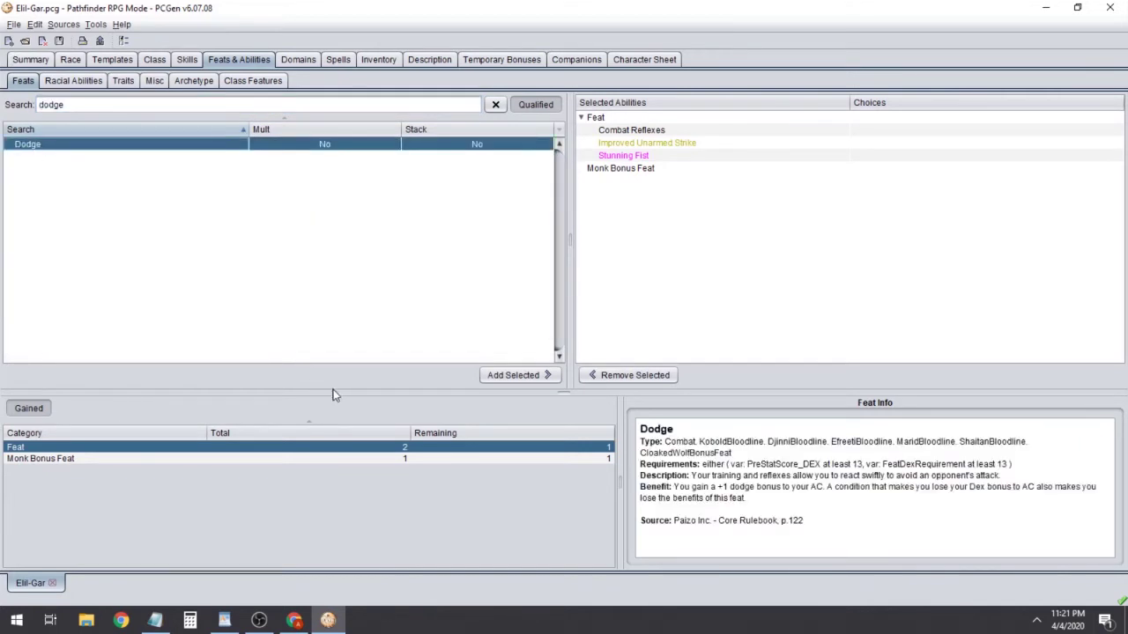
key("Return")
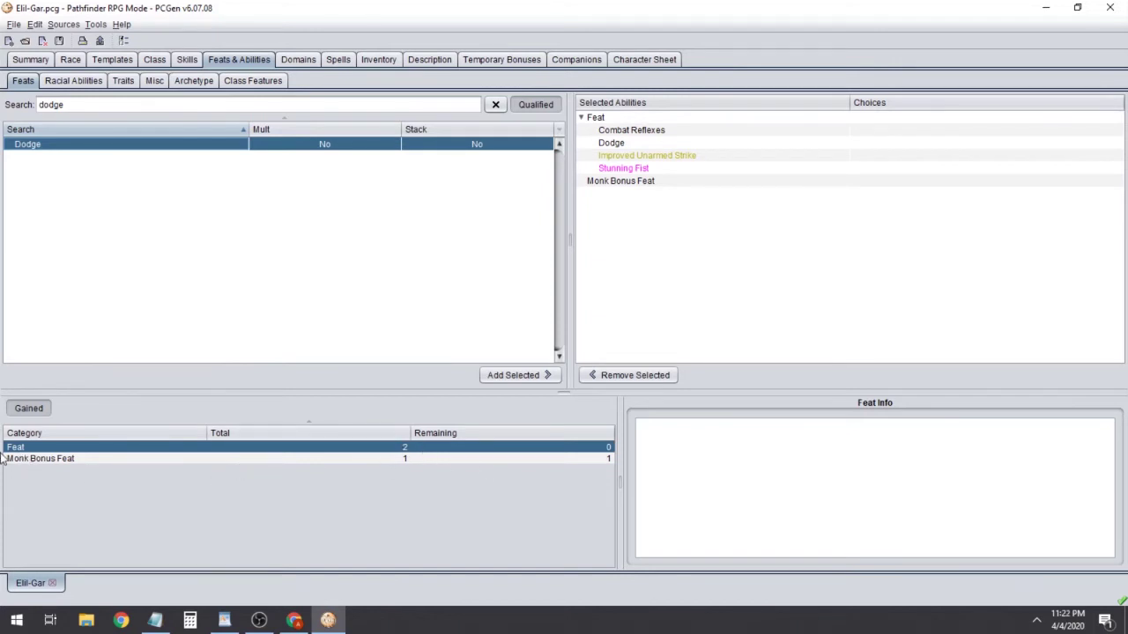
Clear the feat search and add Improved Grapple as the Monk bonus feat.
left_click(51, 459)
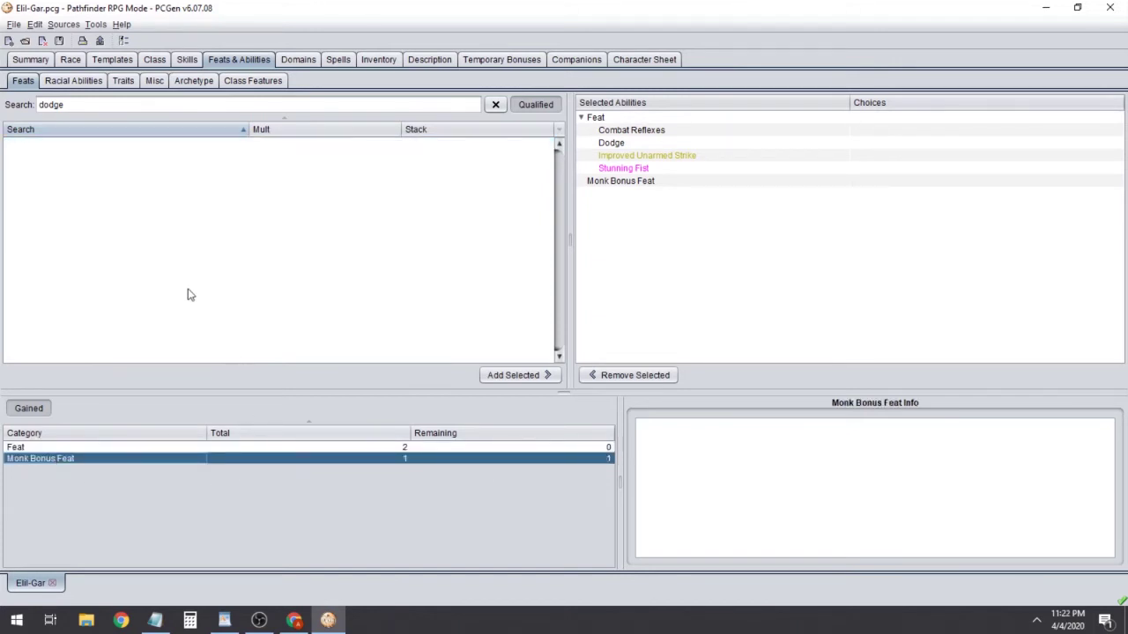
left_click(255, 107)
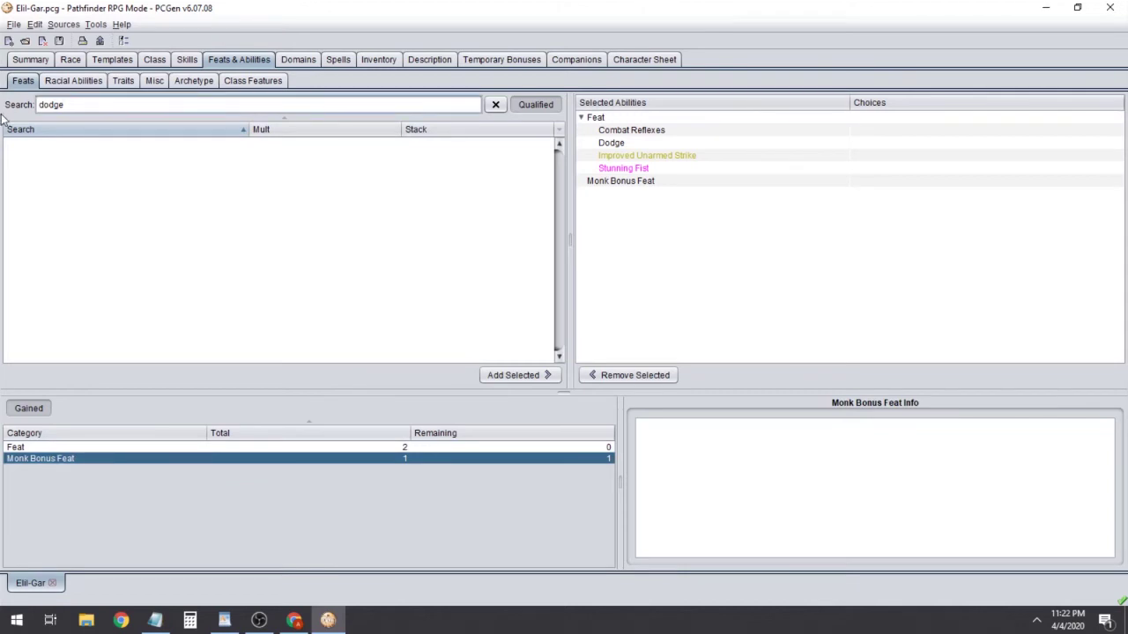
double_click(76, 107)
key("BackSpace")
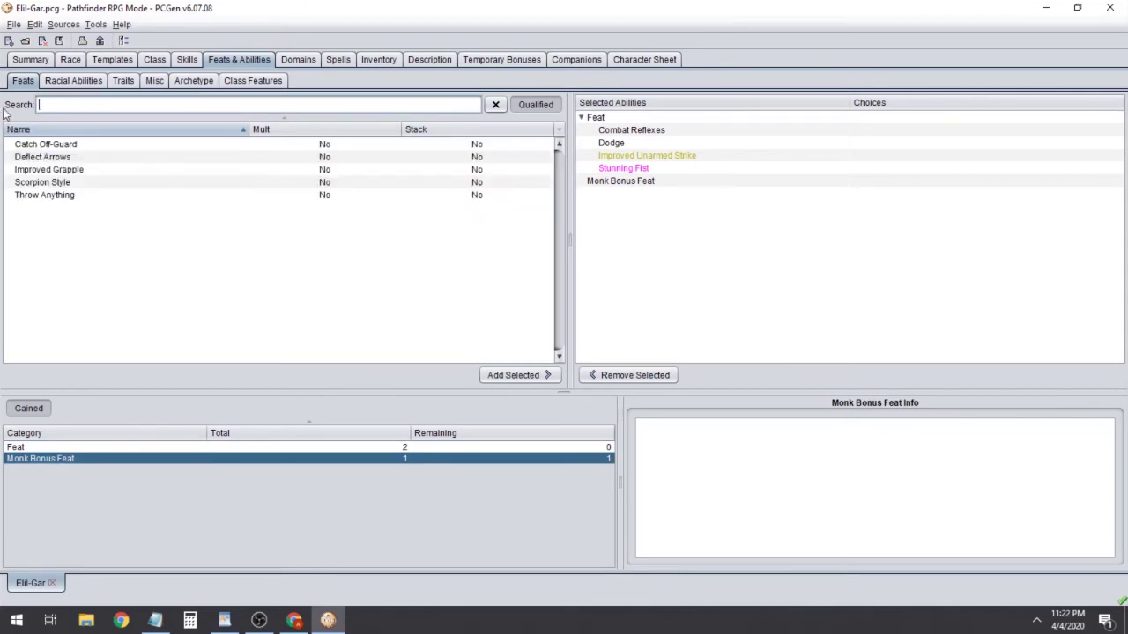
left_click(49, 170)
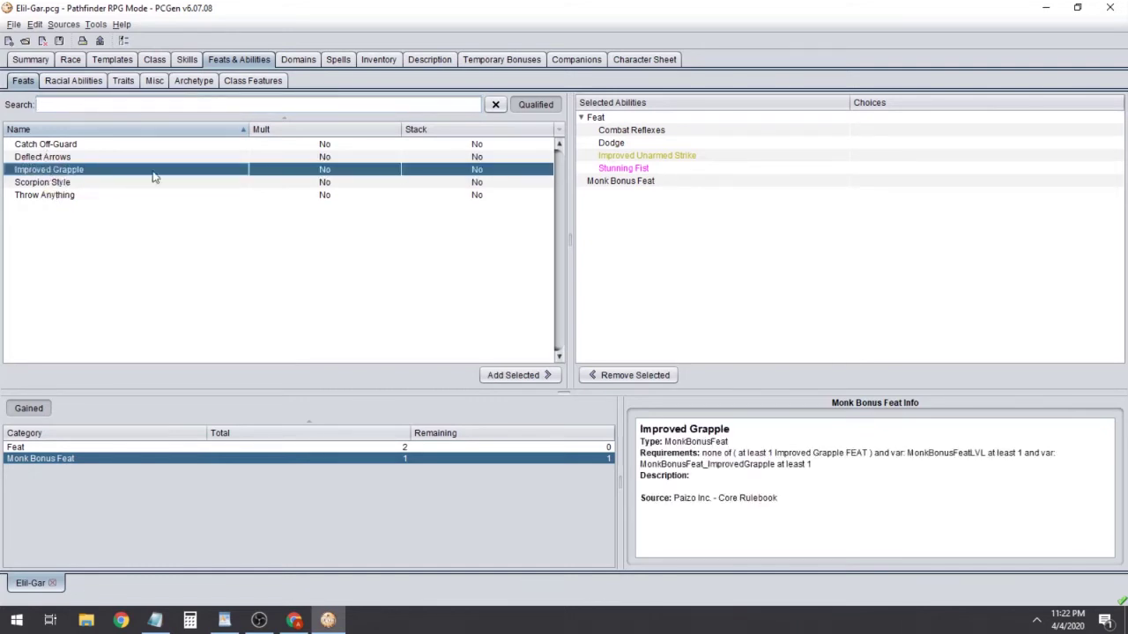
left_click(532, 377)
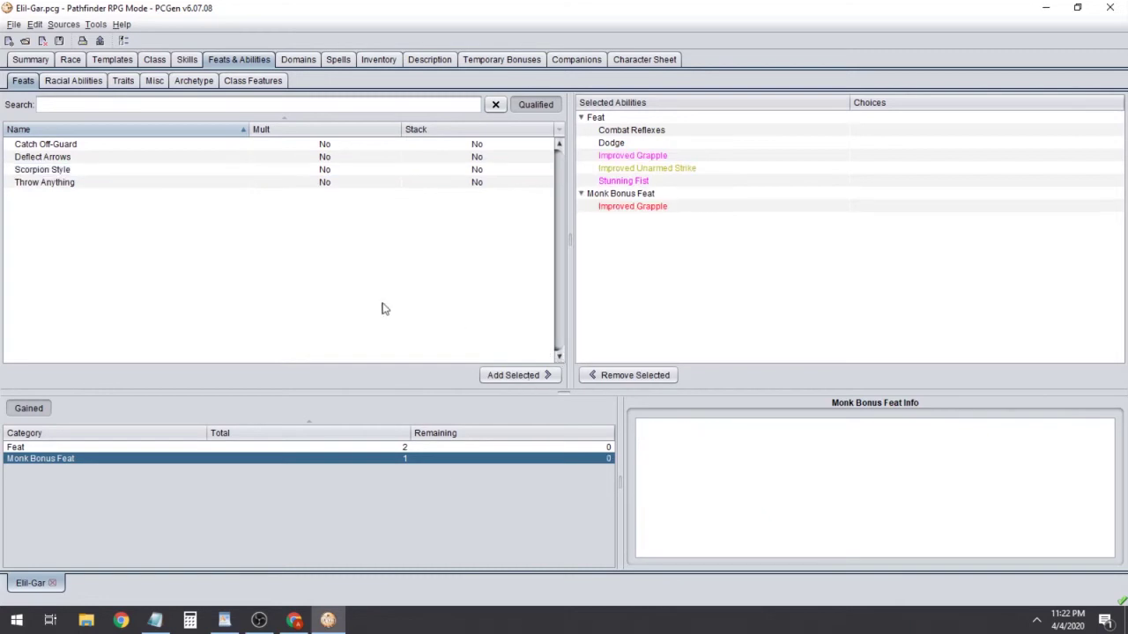
left_click(31, 59)
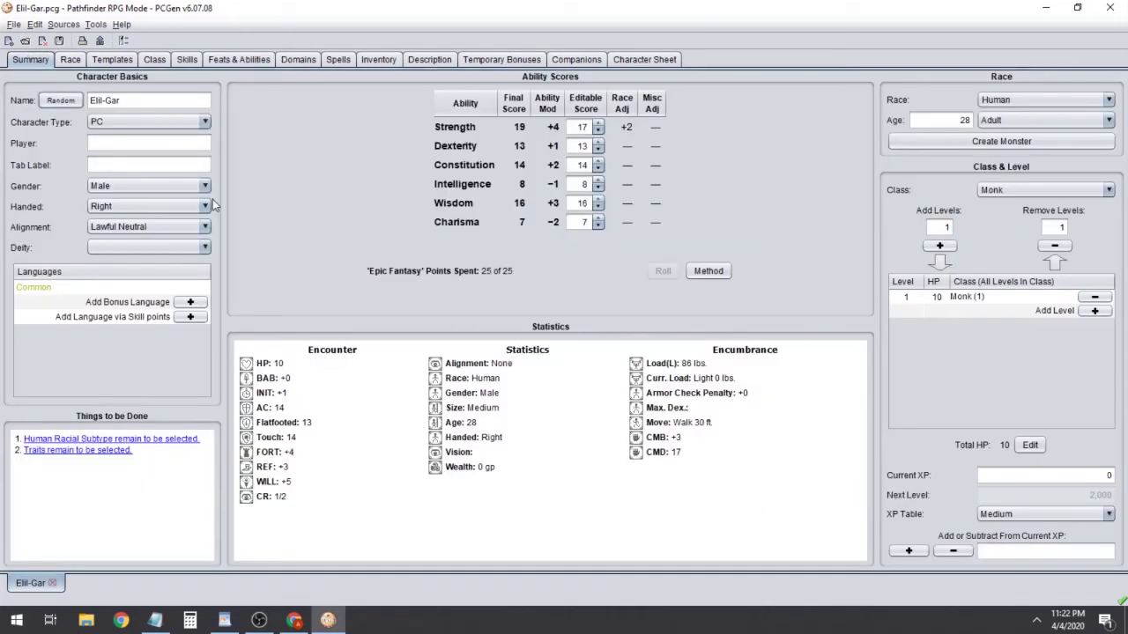
Choose No Racial Subtype as the Human Racial Subtype.
left_click(72, 439)
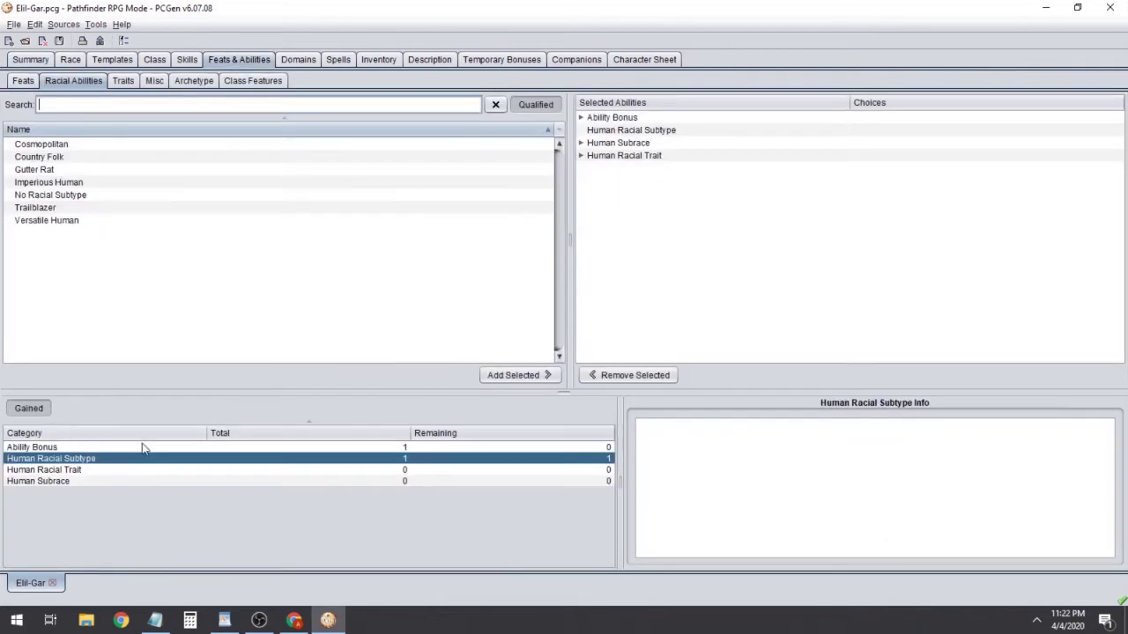
double_click(44, 195)
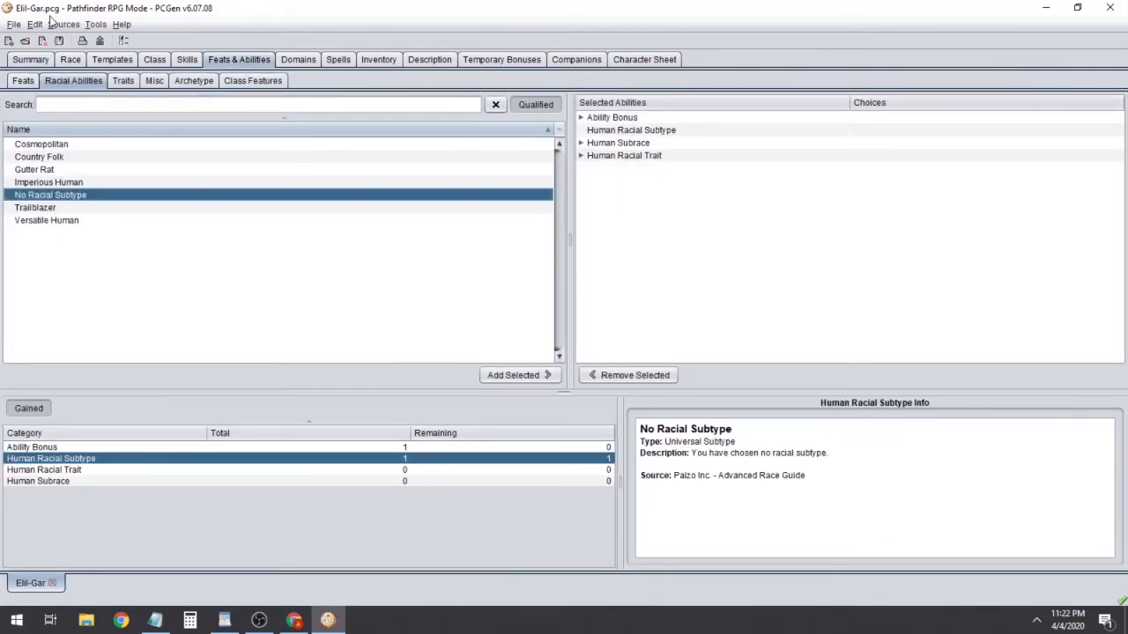
left_click(33, 63)
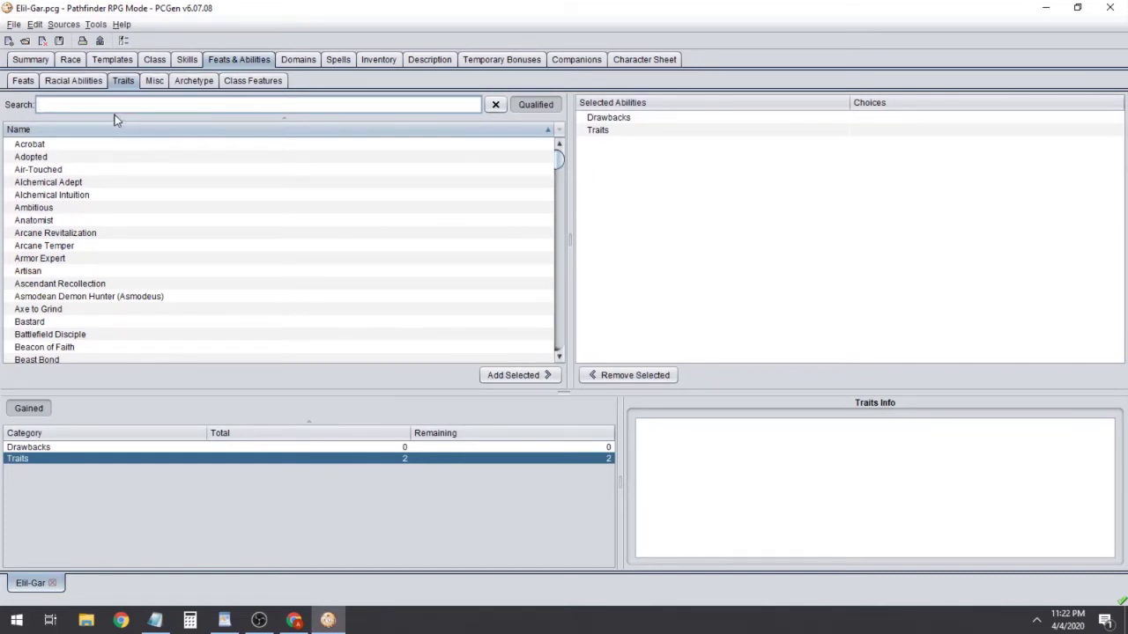
Search 'axe' to add Axe to Grind and 'oa' to add Oathbound as traits.
type("axe")
left_click(49, 148)
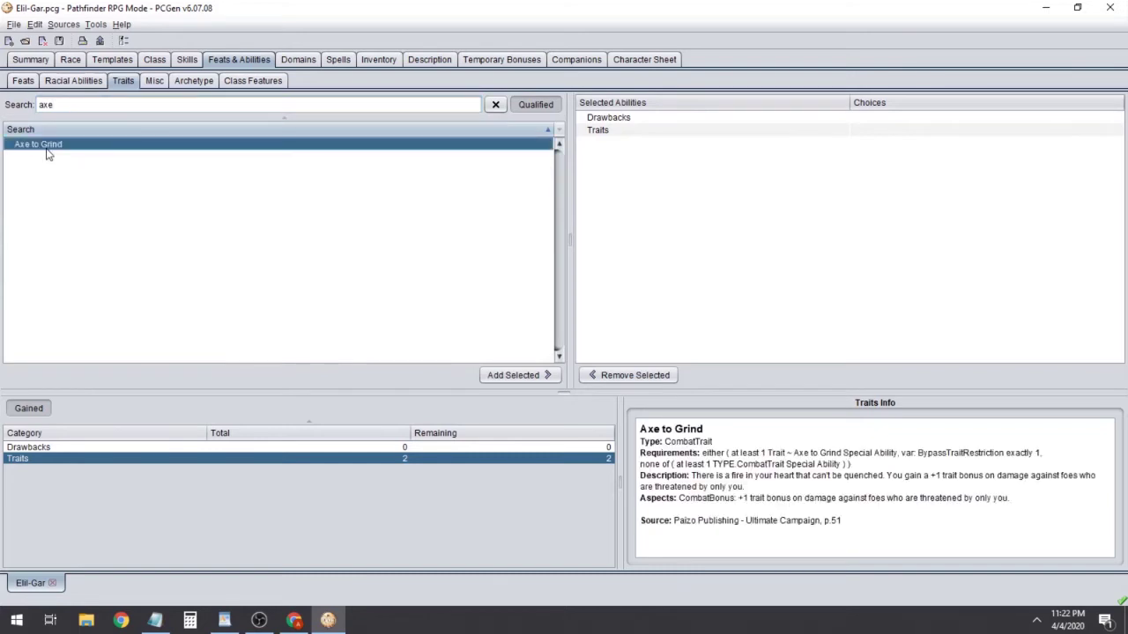
left_click(84, 105)
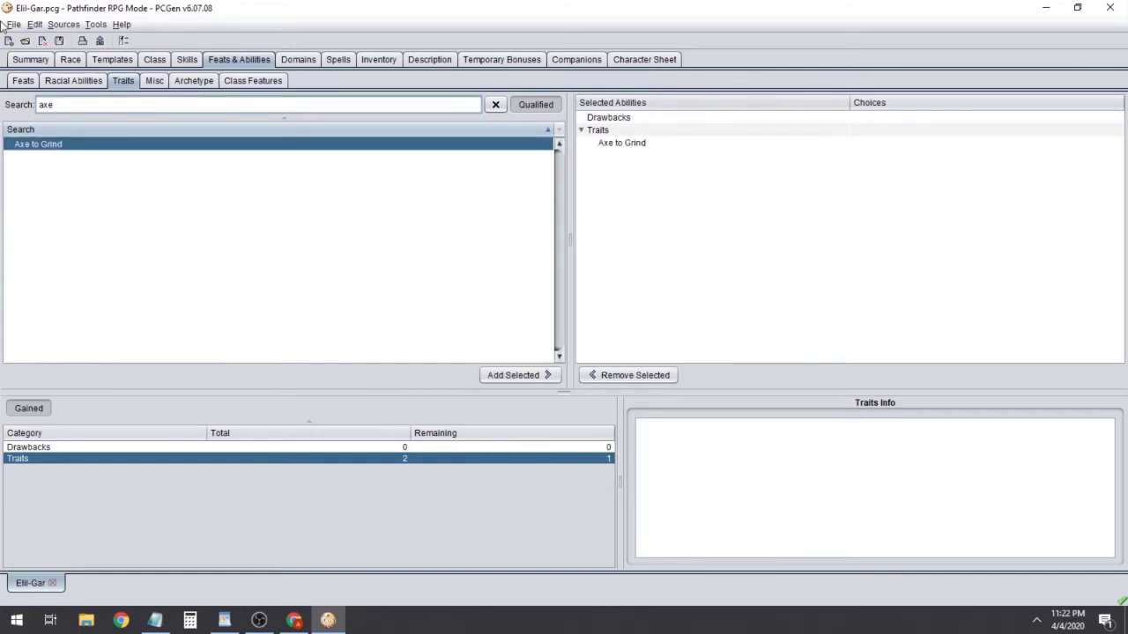
type("oath")
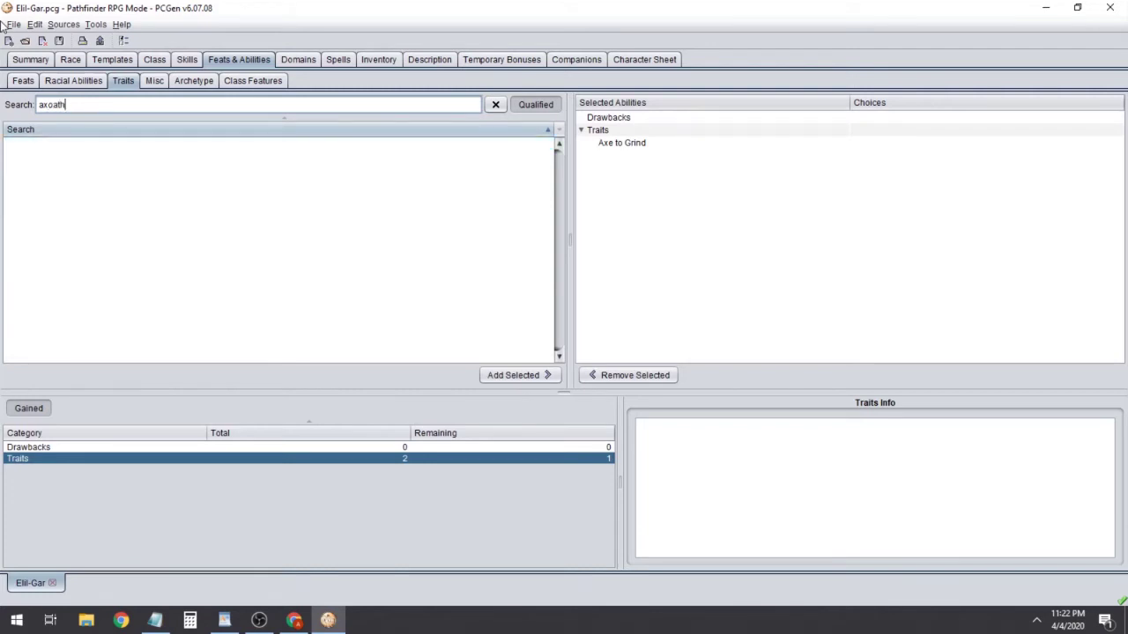
key("BackSpace")
key("BackSpace")
key("BackSpace")
key("BackSpace")
key("BackSpace")
type("oa")
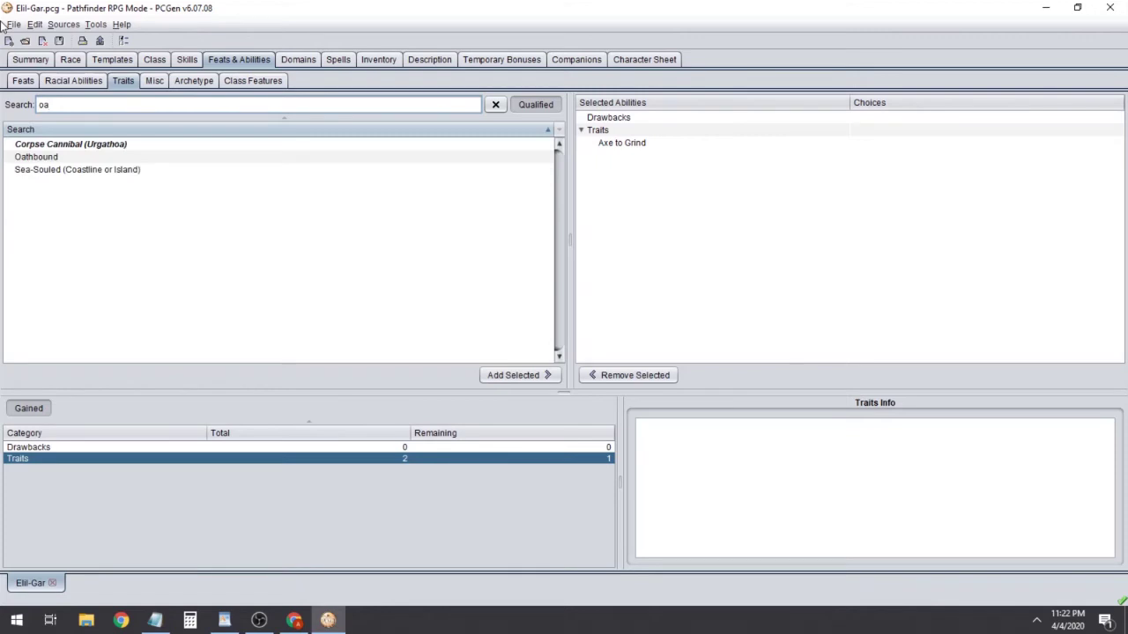
left_click(47, 156)
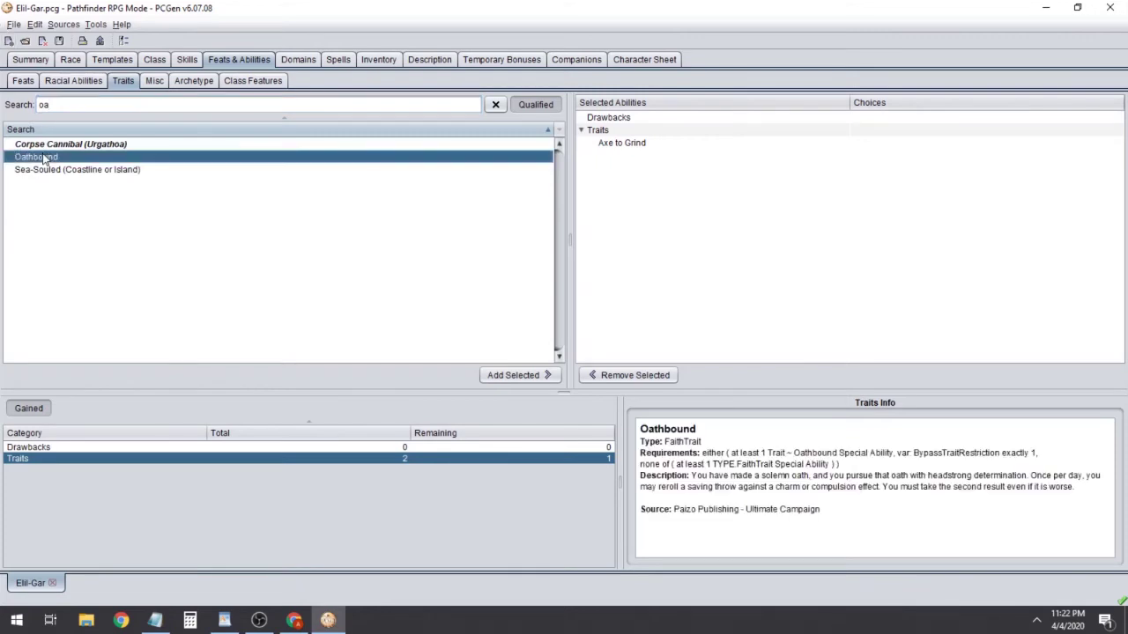
double_click(309, 279)
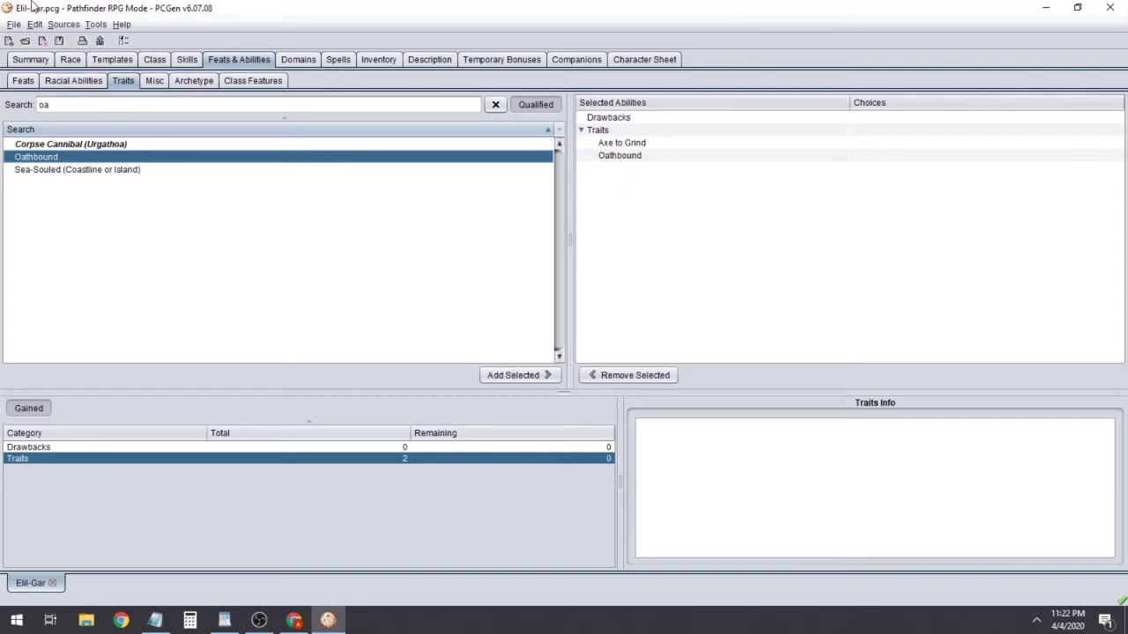
left_click(27, 62)
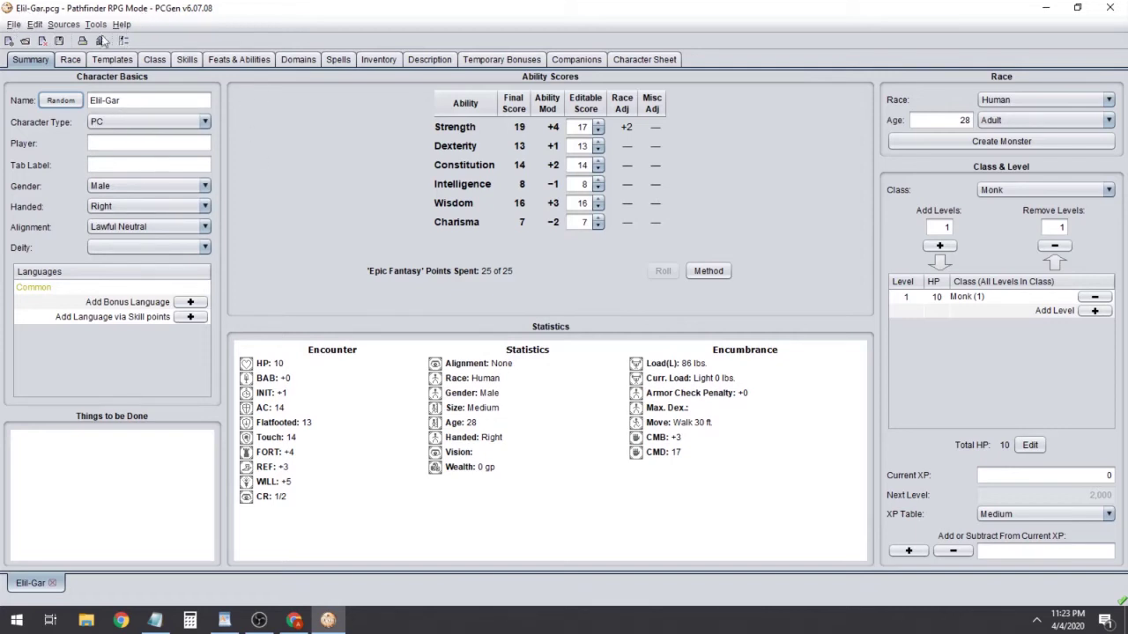
Switch to the Character Sheet tab to view the finished Human Monk.
left_click(644, 59)
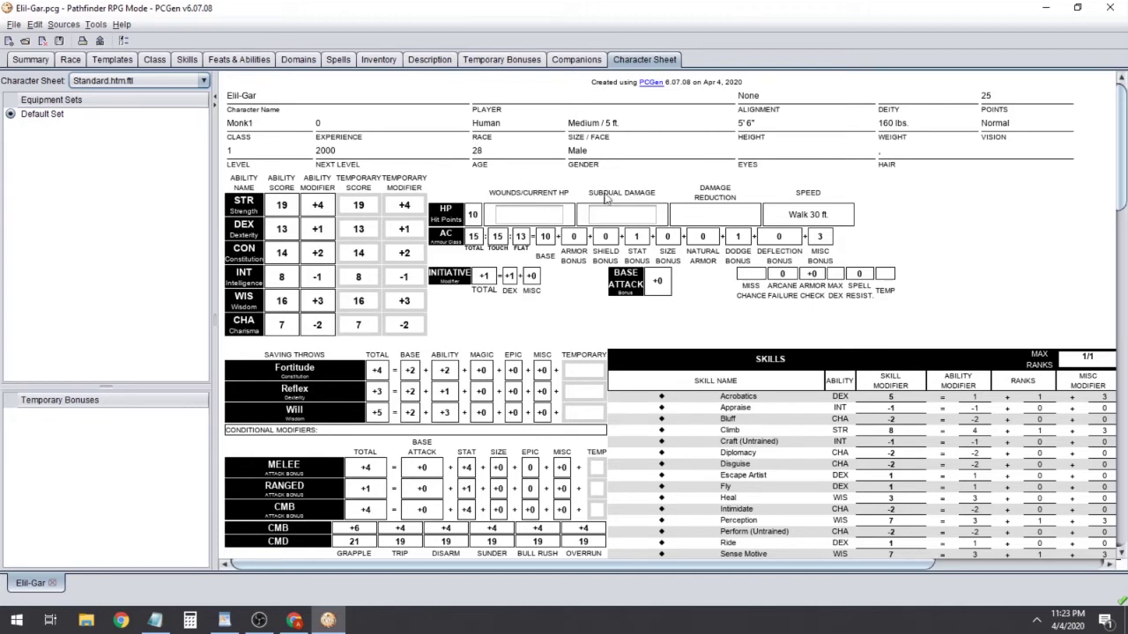
scroll(330, 188, "down", 5)
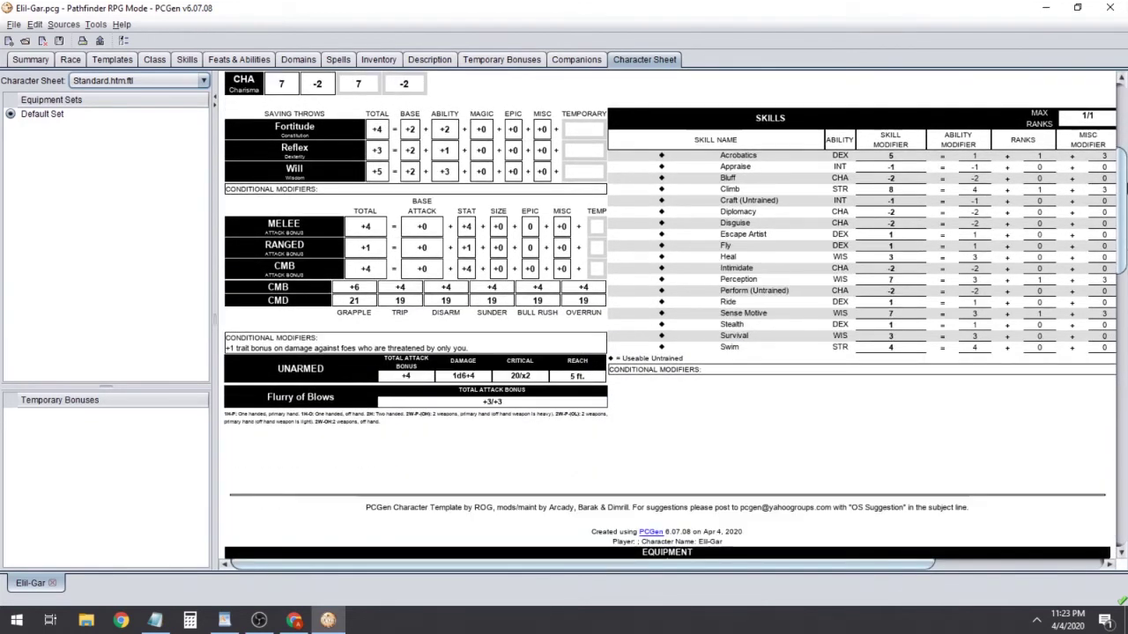
left_click_drag(1125, 185, 1035, 203)
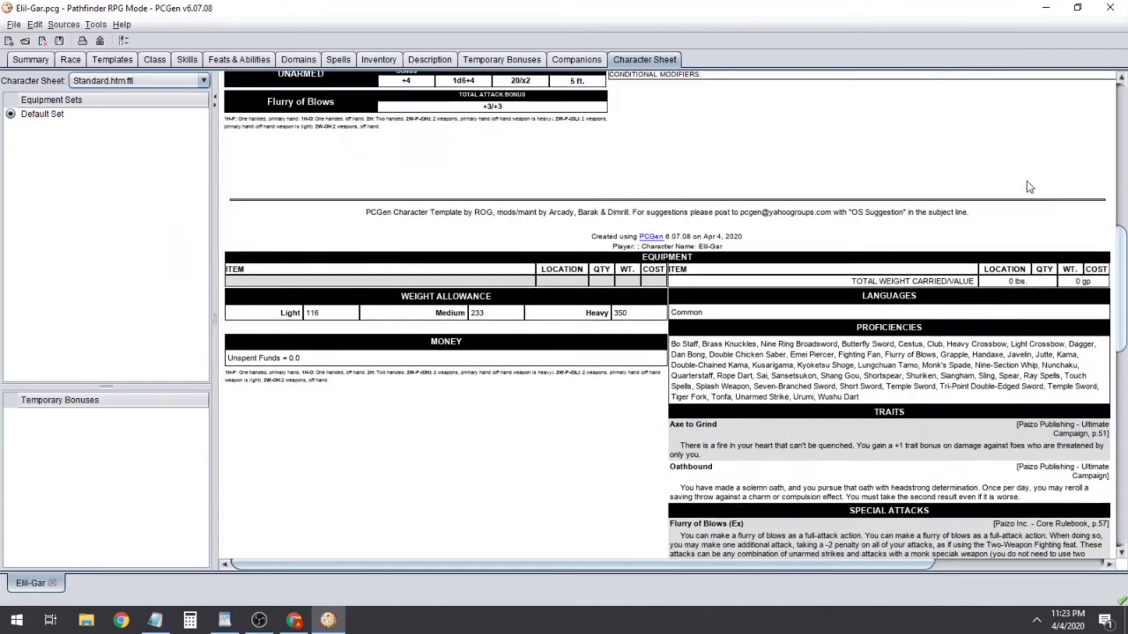
scroll(1035, 203, "up", 10)
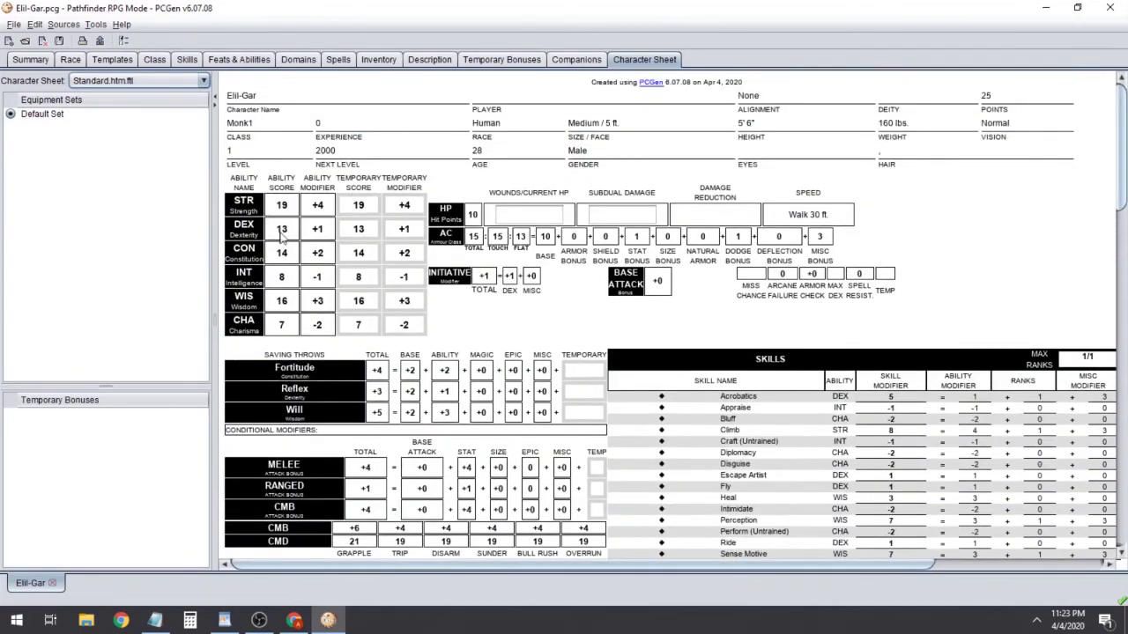